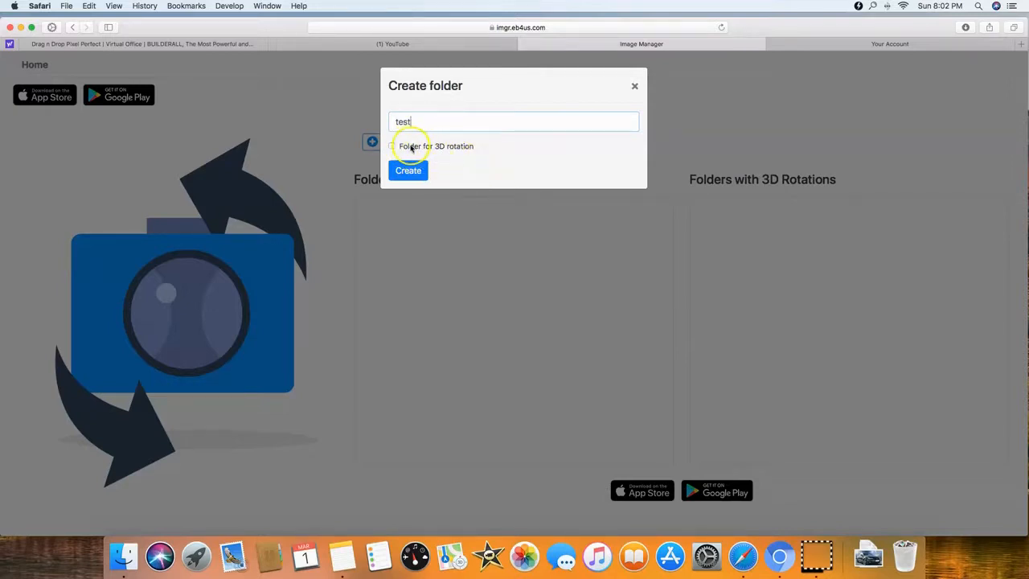
- Create the image folder "test" without the 3D rotation option and open it
{"action": "left_click", "coordinate": [410, 170]}
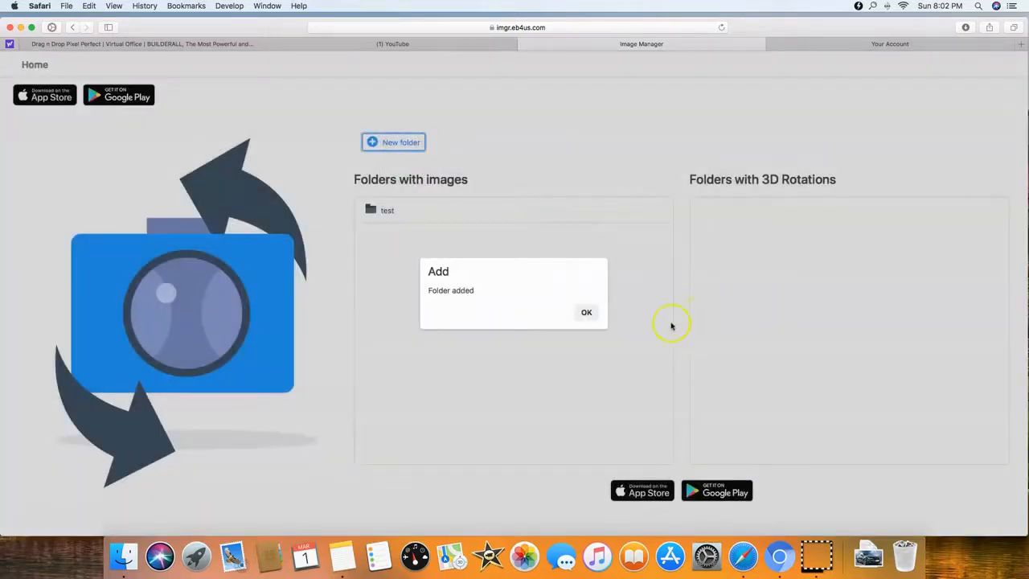
{"action": "left_click", "coordinate": [588, 311]}
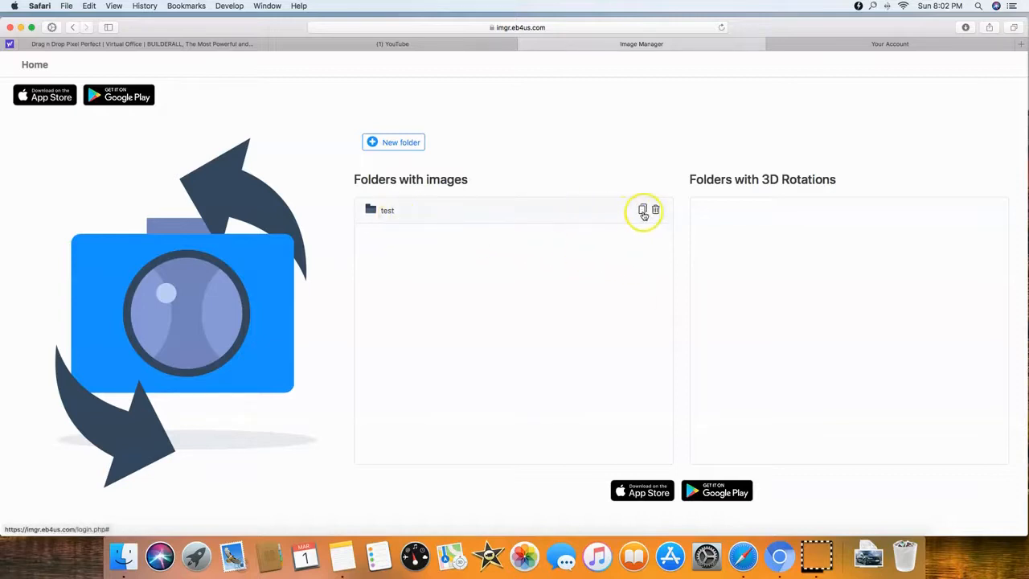
{"action": "left_click", "coordinate": [378, 211]}
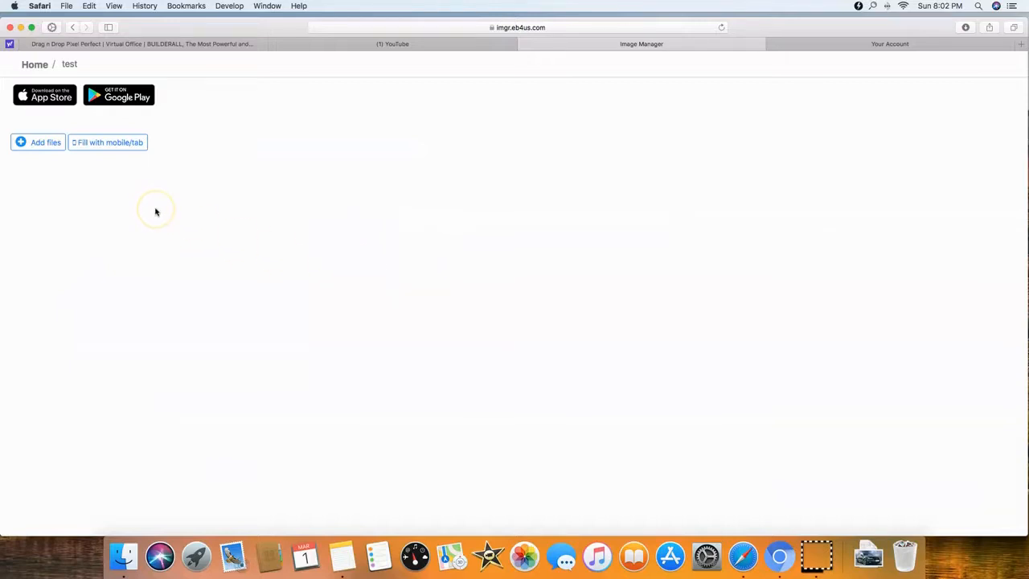
- Upload Untitled design-4.png from the Downloads folder to the test folder
{"action": "left_click", "coordinate": [44, 143]}
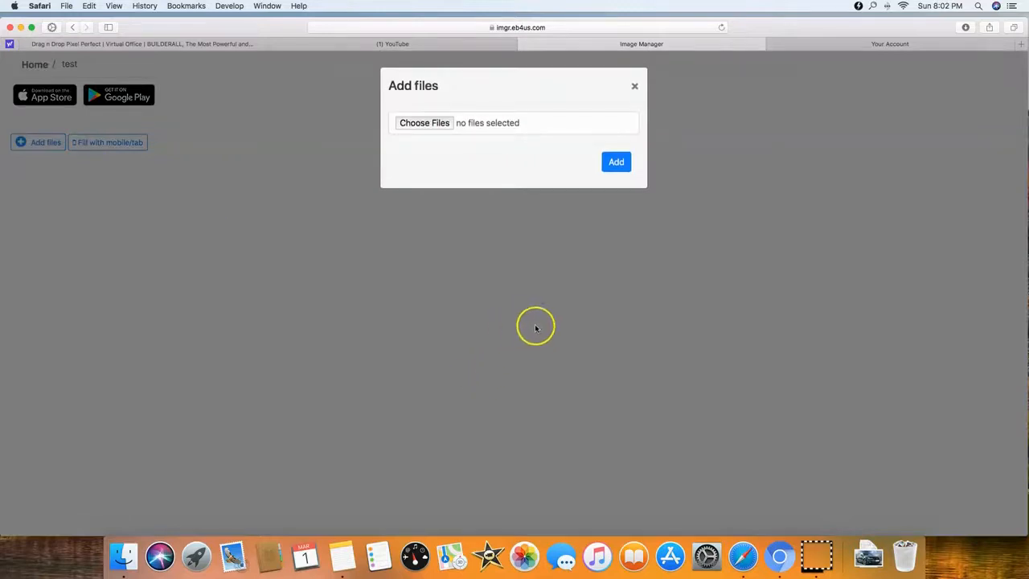
{"action": "left_click", "coordinate": [431, 123]}
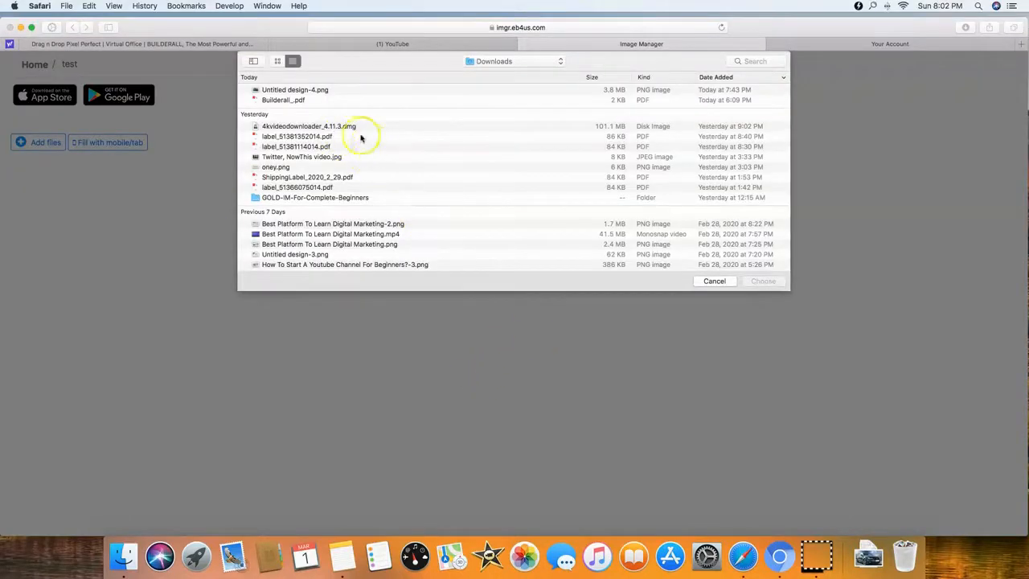
{"action": "left_click", "coordinate": [321, 92]}
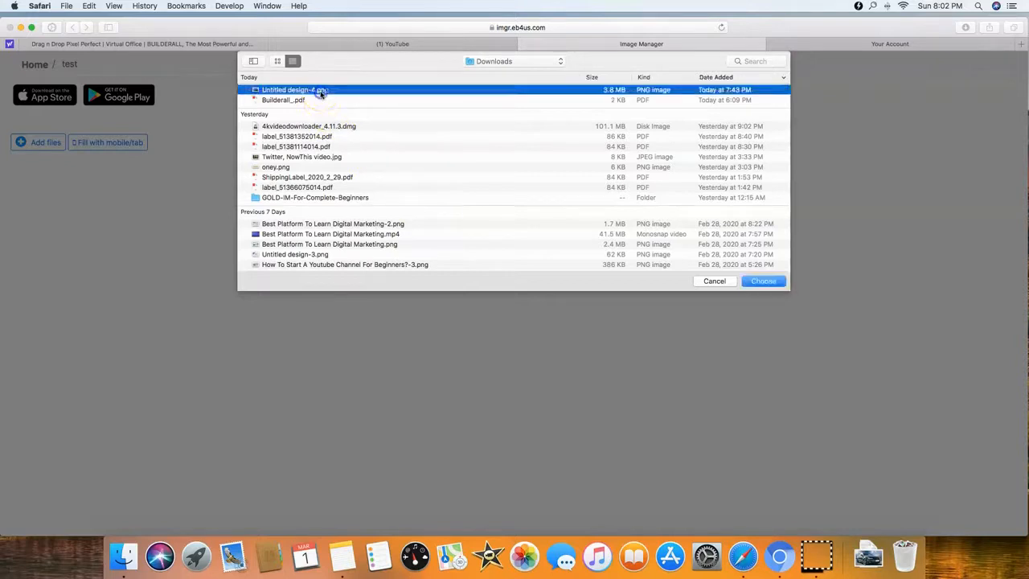
{"action": "left_click", "coordinate": [764, 281]}
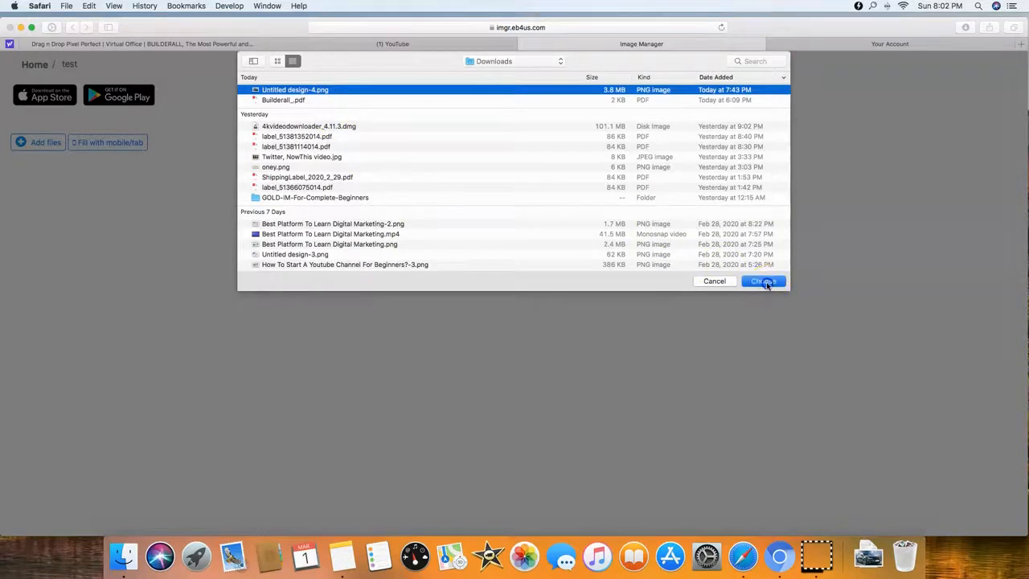
{"action": "left_click", "coordinate": [616, 163]}
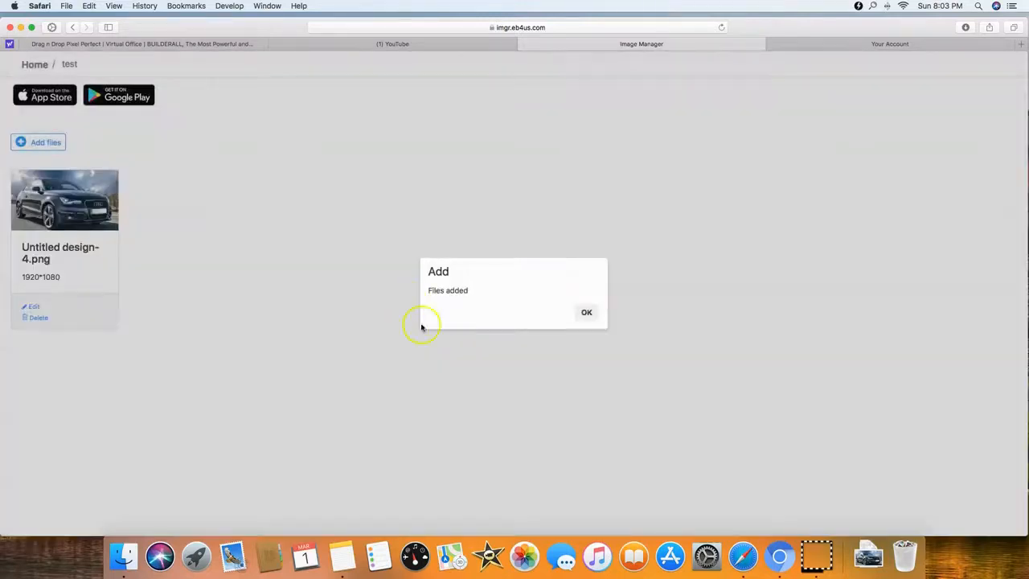
{"action": "left_click", "coordinate": [586, 312]}
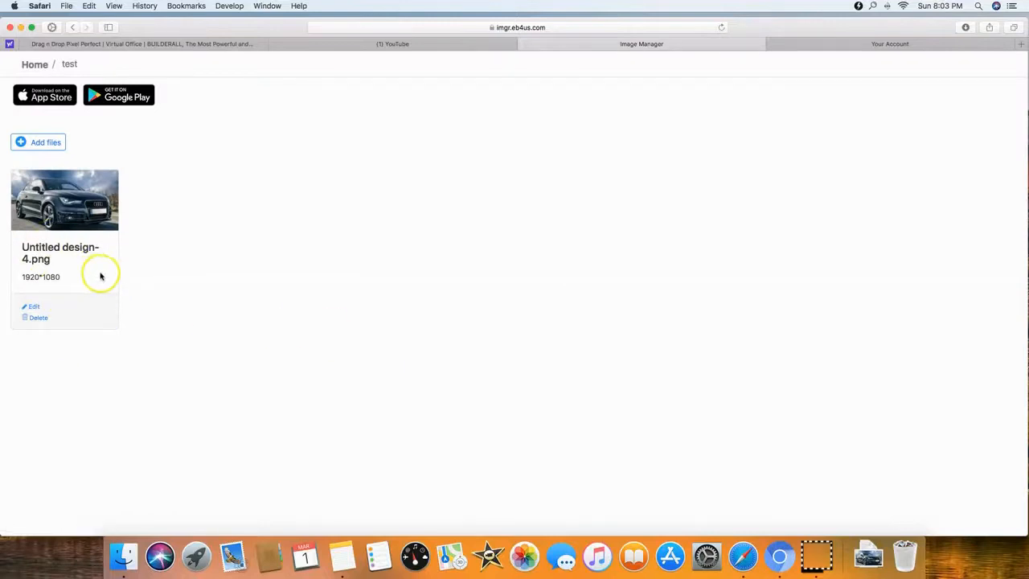
- Open Untitled design-4.png for editing and scale its width to 867 with the Proportional option
{"action": "left_click", "coordinate": [34, 308]}
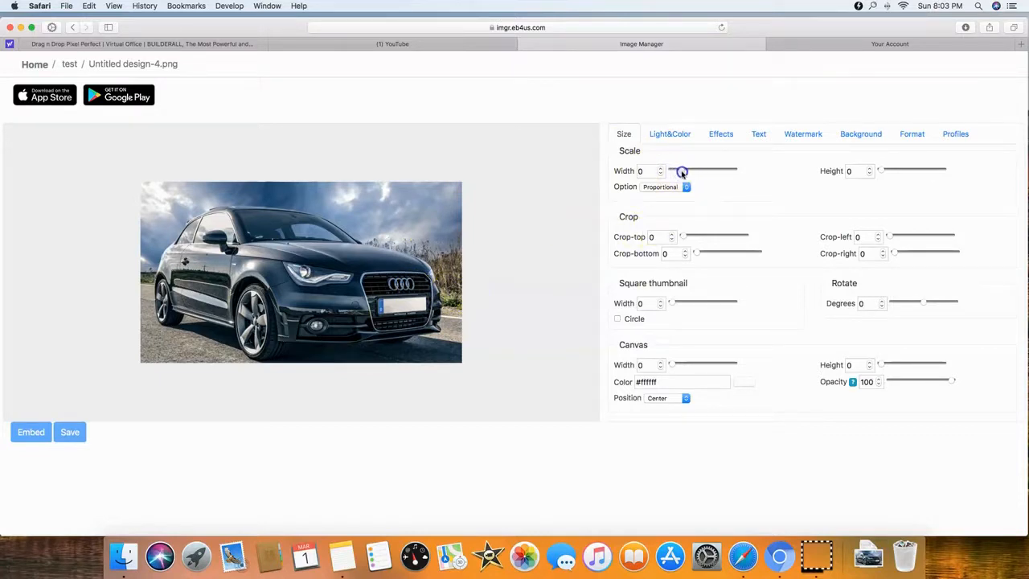
{"action": "left_click_drag", "start_coordinate": [682, 172], "coordinate": [674, 171]}
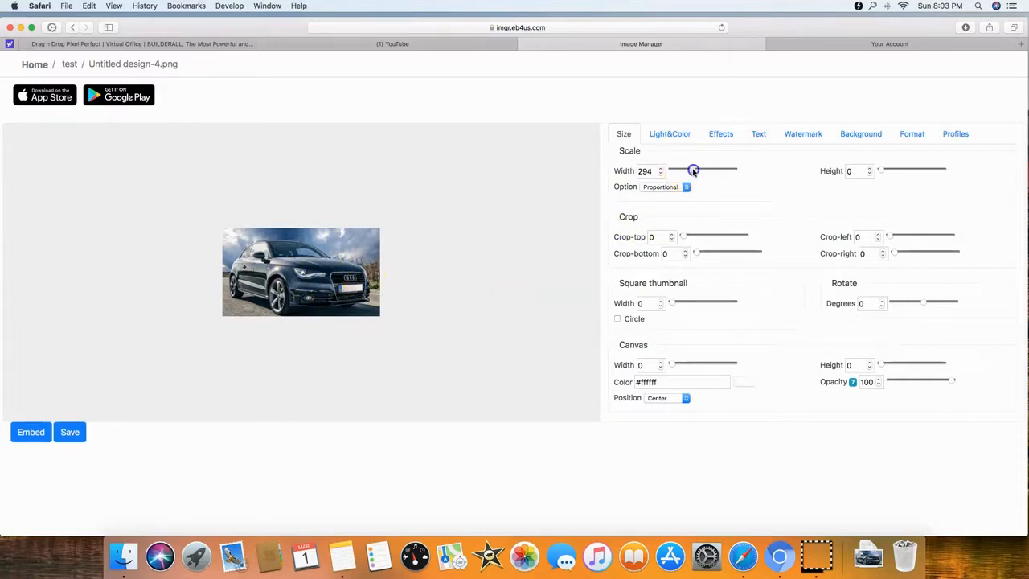
{"action": "left_click", "coordinate": [693, 172]}
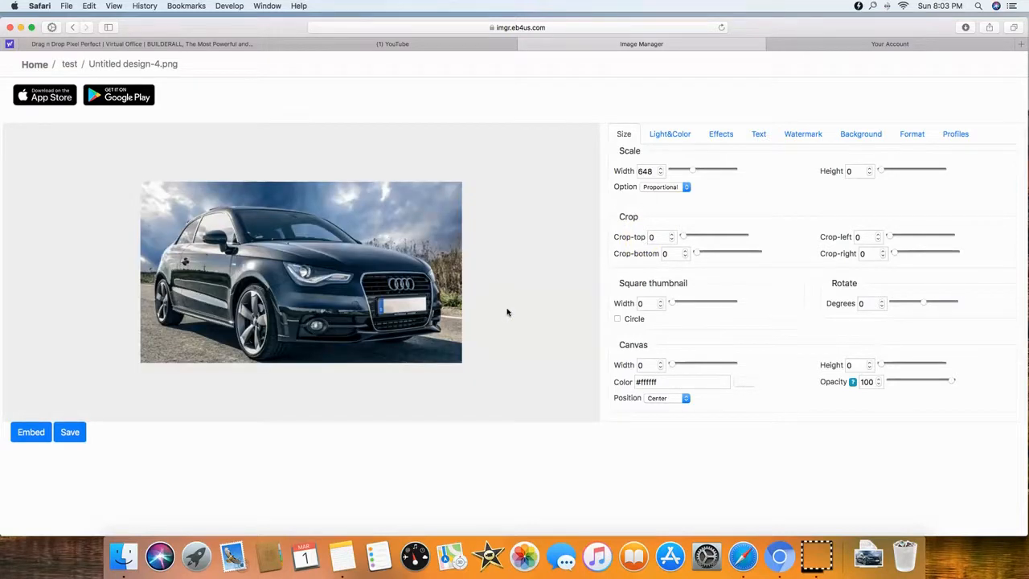
{"action": "left_click_drag", "start_coordinate": [669, 171], "coordinate": [700, 170]}
- Try a top crop of 129 and a square thumbnail 185 wide, resetting each value to 0
{"action": "left_click_drag", "start_coordinate": [692, 237], "coordinate": [689, 235]}
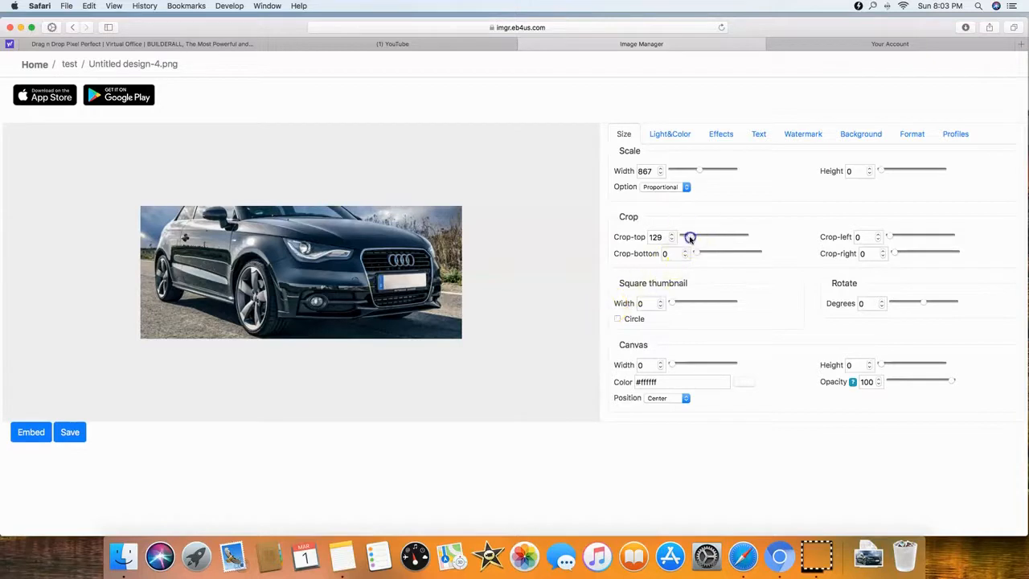
{"action": "left_click_drag", "start_coordinate": [680, 238], "coordinate": [474, 357]}
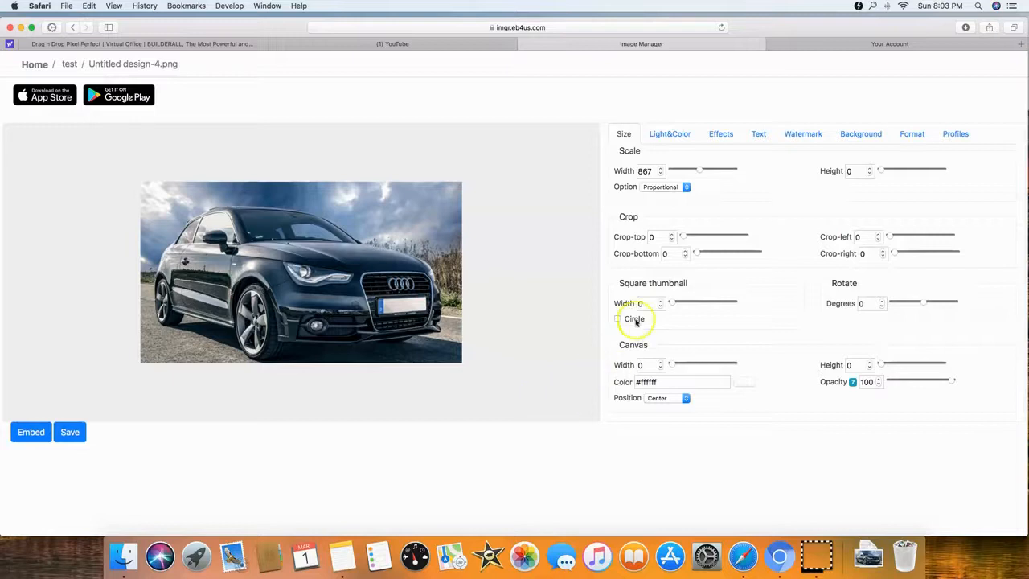
{"action": "left_click", "coordinate": [682, 303]}
{"action": "left_click", "coordinate": [631, 334]}
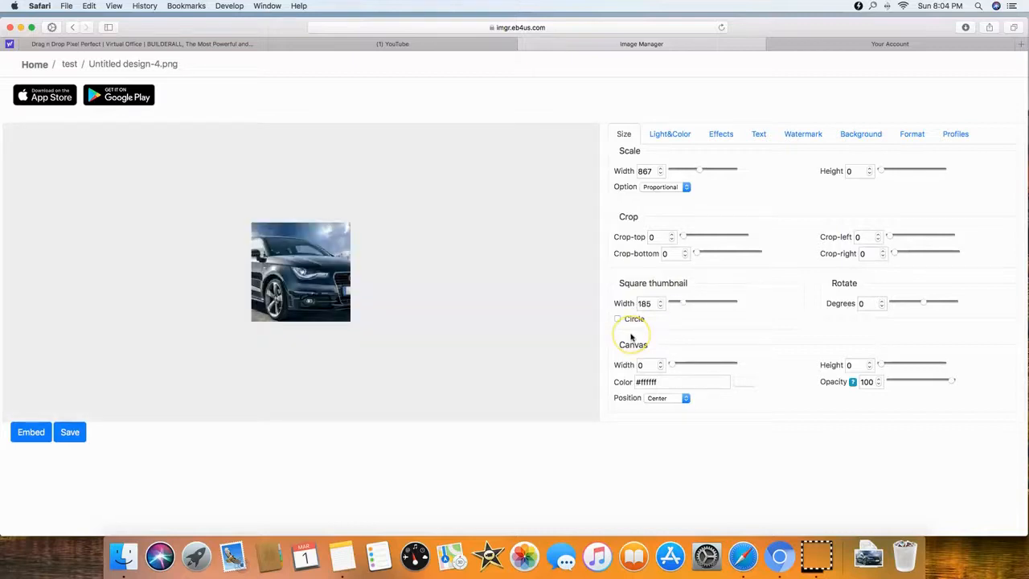
{"action": "left_click_drag", "start_coordinate": [678, 301], "coordinate": [671, 301]}
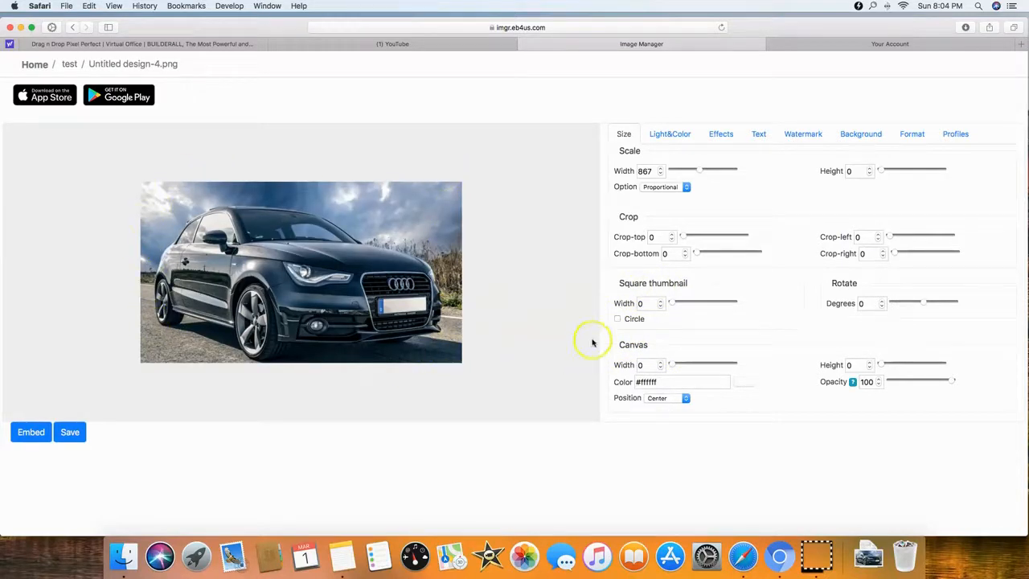
- Try a circular thumbnail at widths 80 and 573, then reset the width to 0 and turn the circle off
{"action": "left_click", "coordinate": [618, 318]}
{"action": "left_click", "coordinate": [678, 304]}
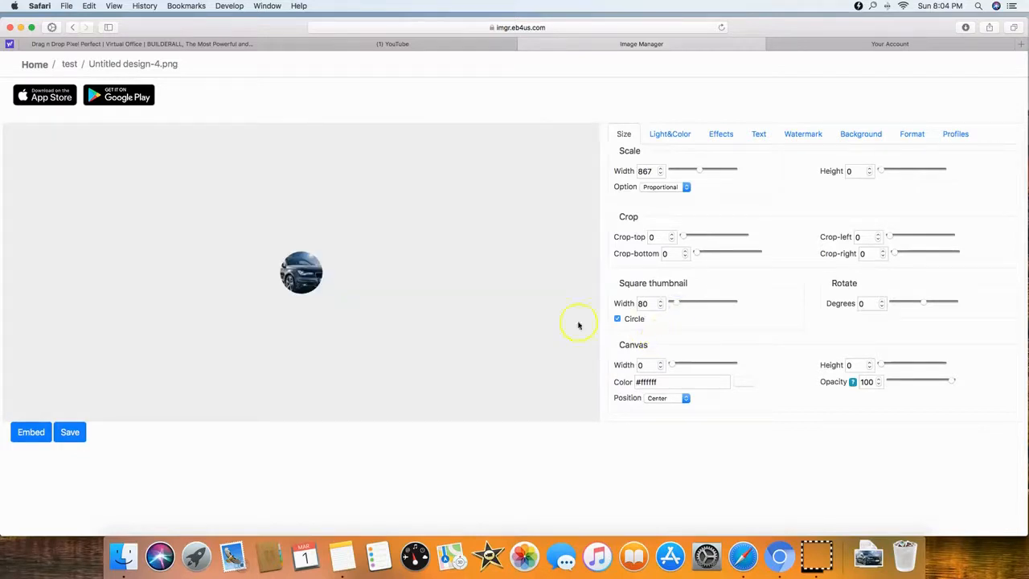
{"action": "left_click", "coordinate": [704, 304]}
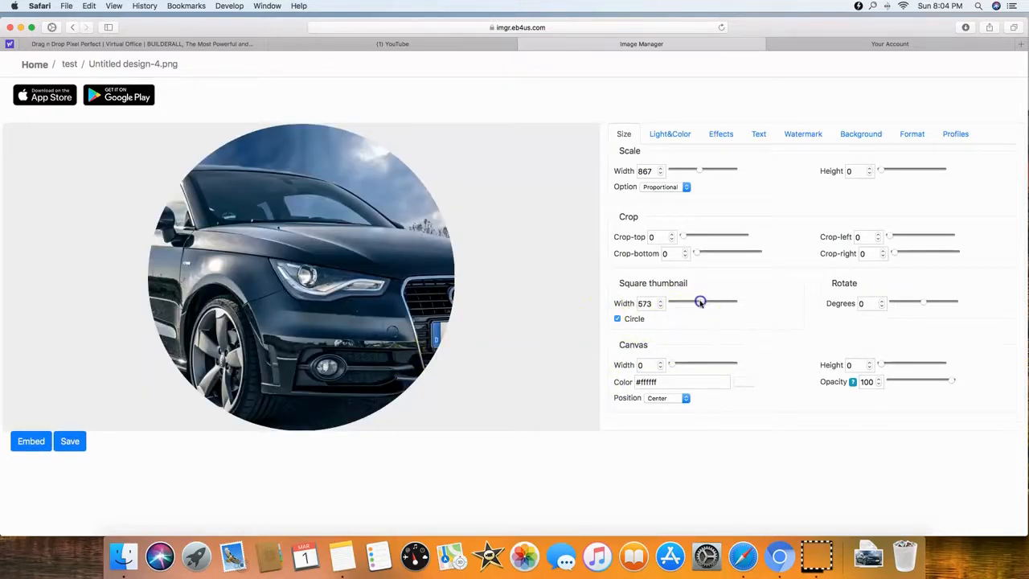
{"action": "left_click_drag", "start_coordinate": [668, 303], "coordinate": [667, 303]}
{"action": "left_click", "coordinate": [618, 319]}
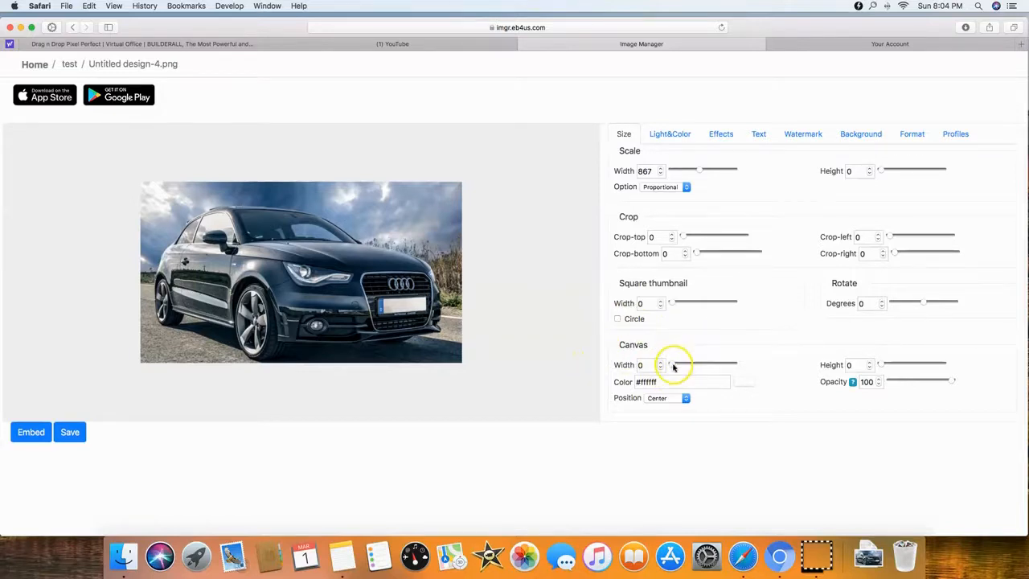
- Set the canvas width to 581
{"action": "left_click_drag", "start_coordinate": [689, 367], "coordinate": [687, 367]}
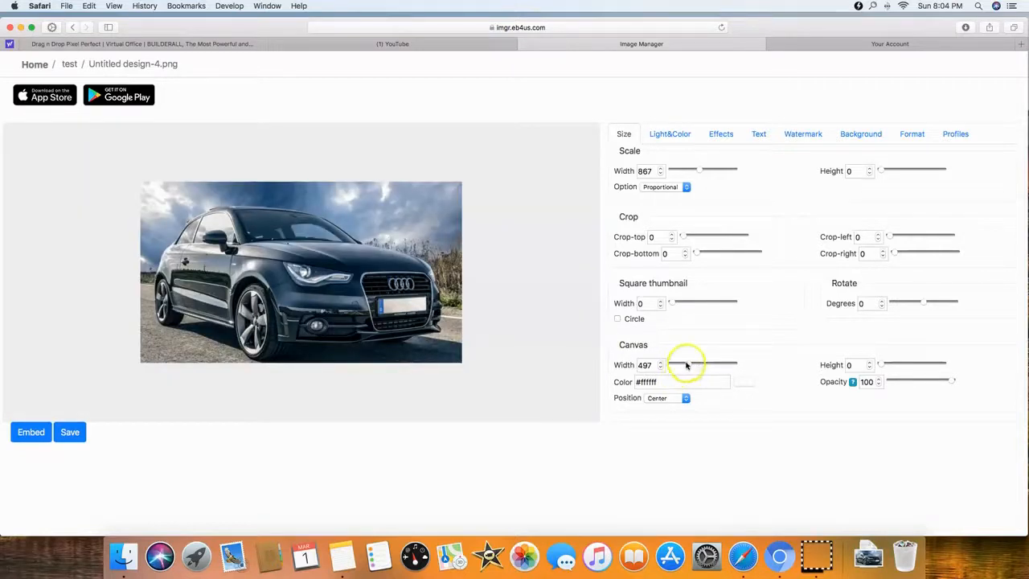
{"action": "left_click_drag", "start_coordinate": [690, 365], "coordinate": [693, 364]}
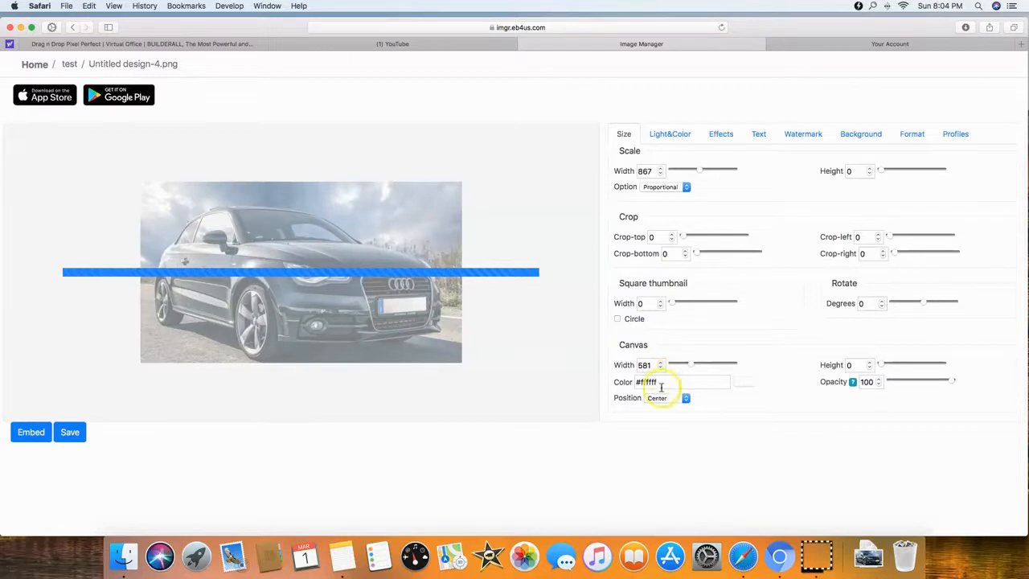
- Try the North and East canvas positions, return to Center, and look at the canvas color choices
{"action": "left_click", "coordinate": [684, 400]}
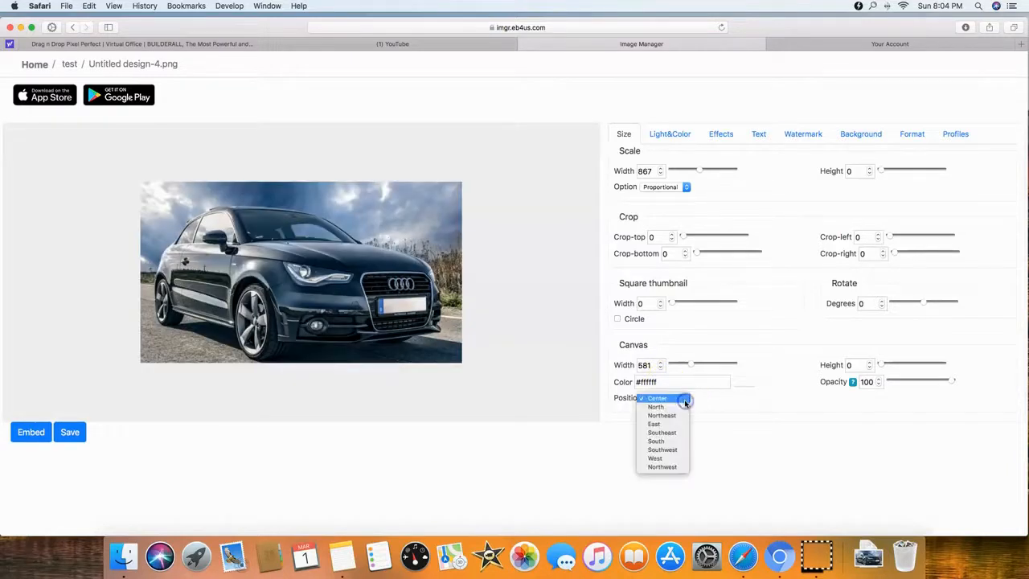
{"action": "left_click", "coordinate": [681, 408]}
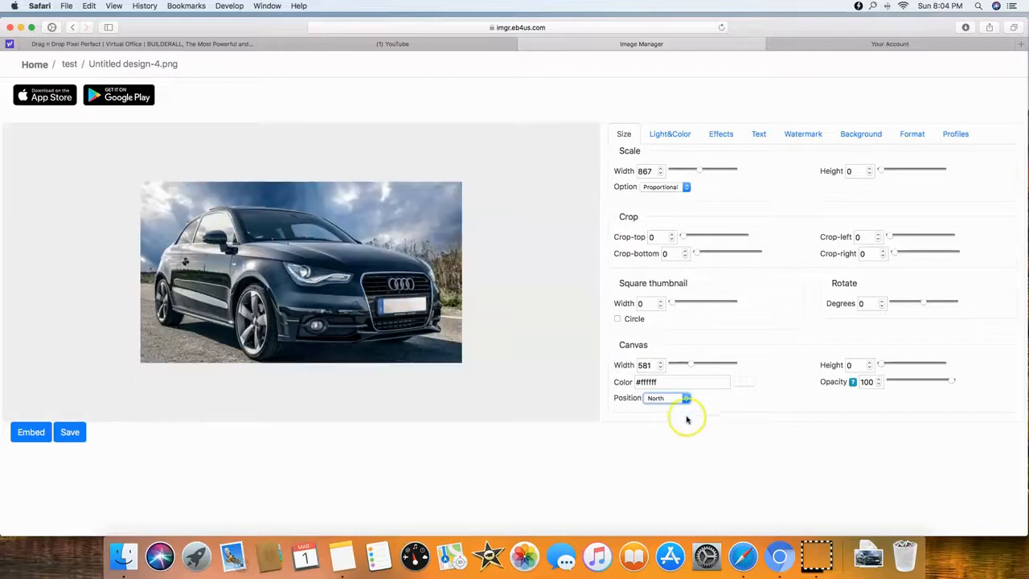
{"action": "left_click", "coordinate": [684, 398]}
{"action": "left_click", "coordinate": [686, 417]}
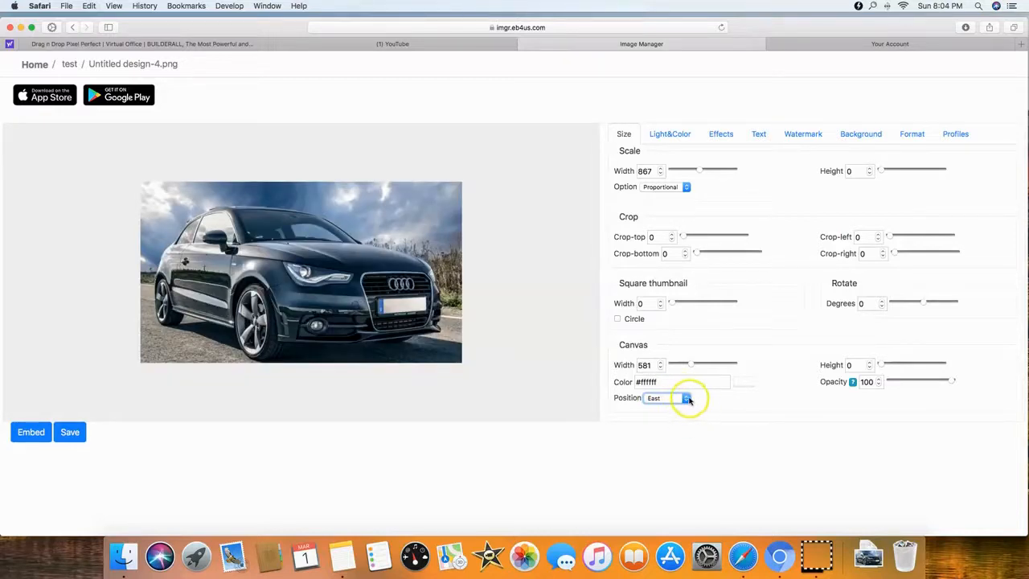
{"action": "left_click", "coordinate": [686, 397]}
{"action": "left_click", "coordinate": [674, 374]}
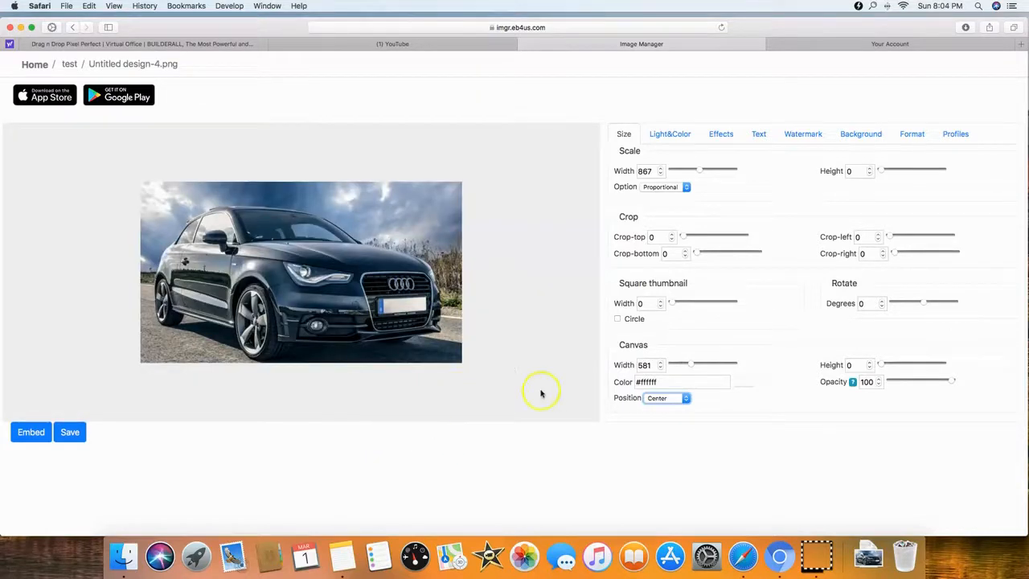
{"action": "left_click", "coordinate": [743, 384]}
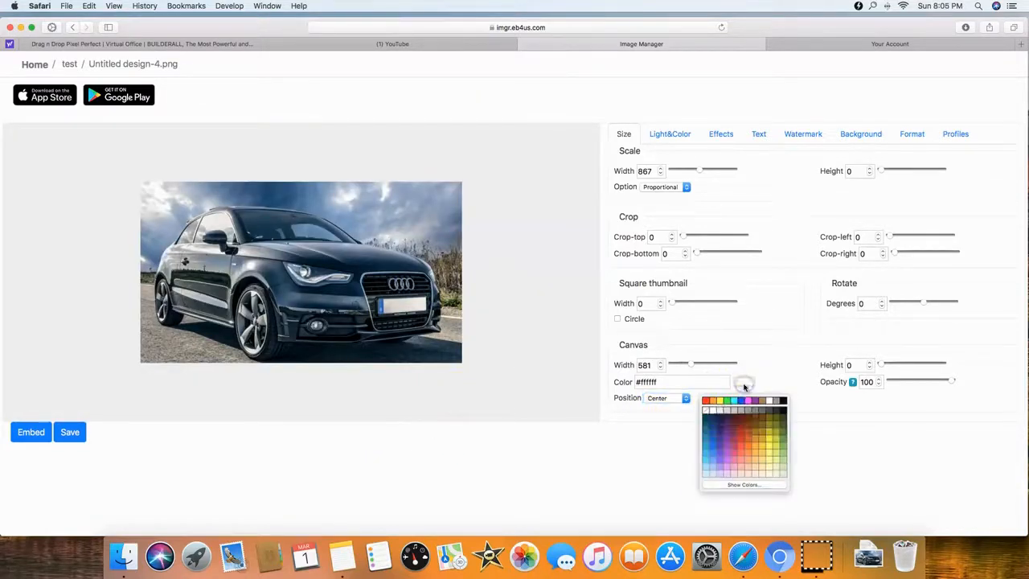
{"action": "left_click", "coordinate": [741, 381]}
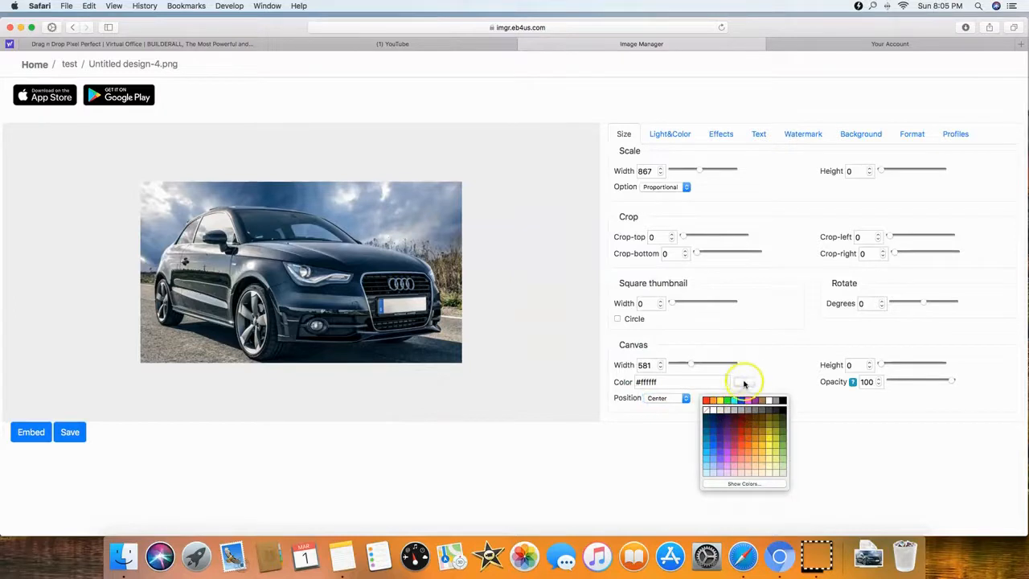
- Try darkening the image with a shadows value of 27, and reset shadows to 0
{"action": "left_click", "coordinate": [680, 135]}
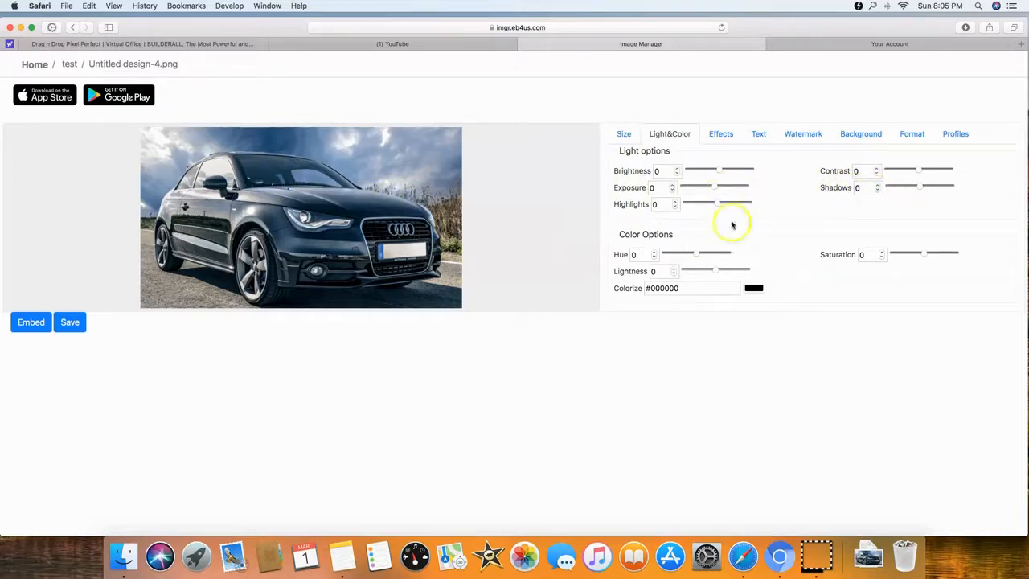
{"action": "left_click", "coordinate": [921, 188]}
{"action": "left_click_drag", "start_coordinate": [928, 188], "coordinate": [928, 189]}
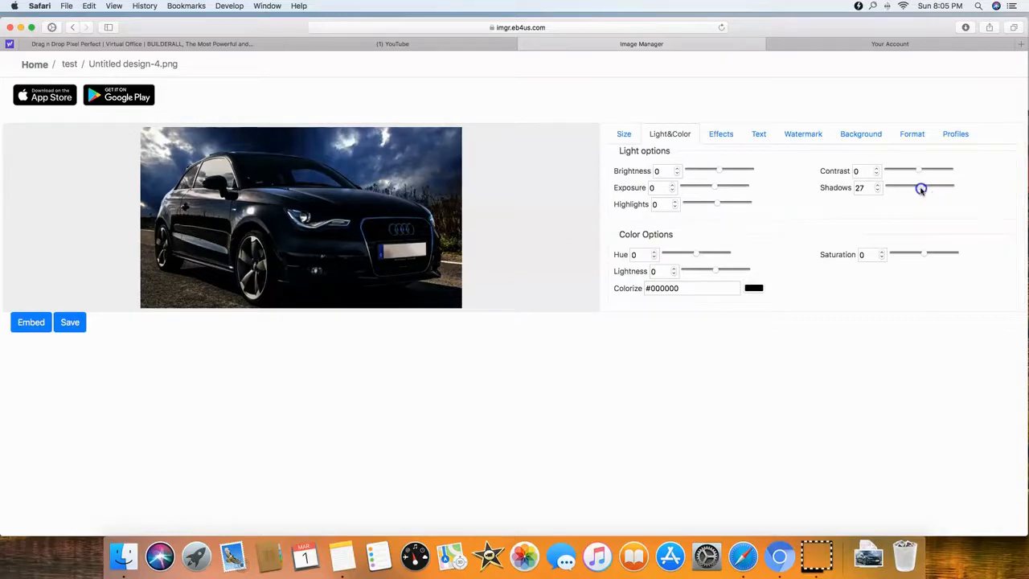
{"action": "left_click_drag", "start_coordinate": [922, 190], "coordinate": [919, 188]}
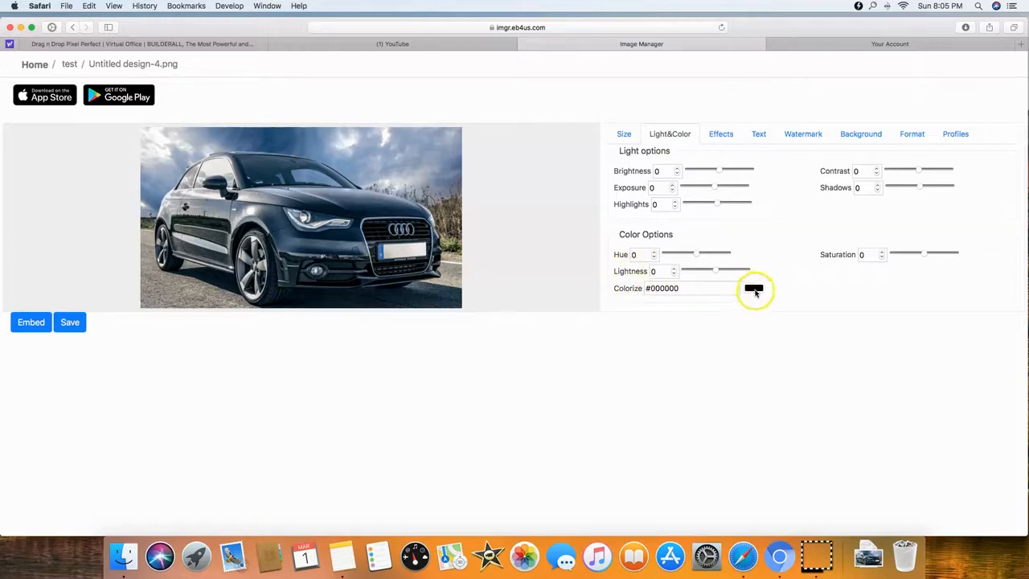
- Try the grayscale effect on the car image and turn it off again
{"action": "left_click", "coordinate": [721, 134]}
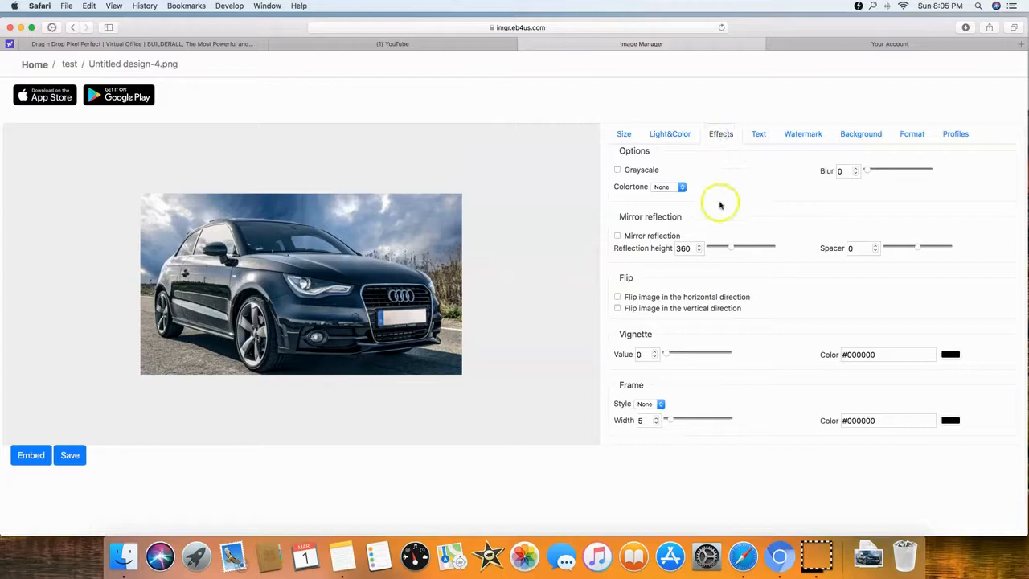
{"action": "left_click", "coordinate": [616, 169]}
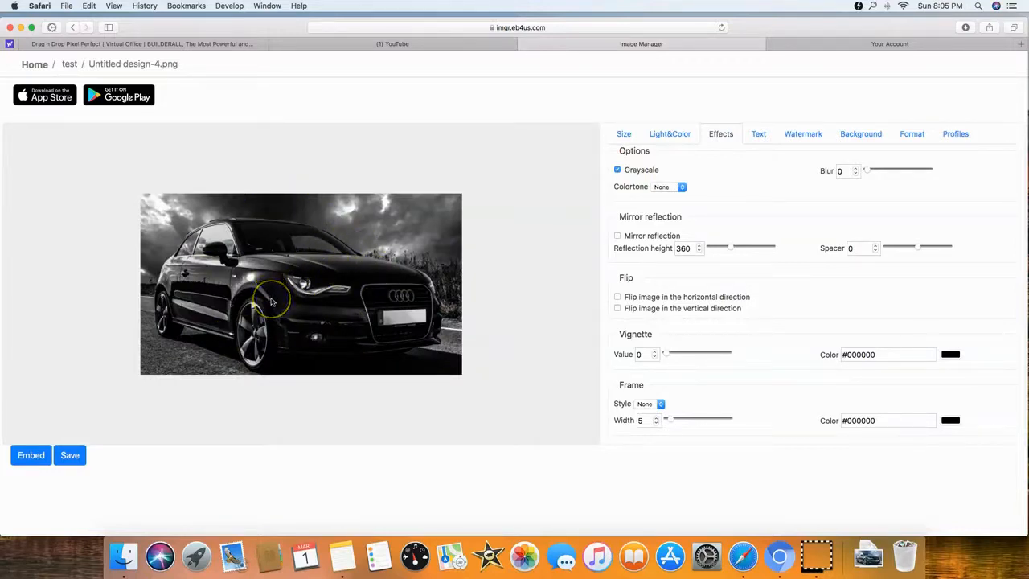
{"action": "left_click", "coordinate": [617, 169]}
- Try the Sunset colortone on the car image and return the colortone to None
{"action": "left_click", "coordinate": [682, 187]}
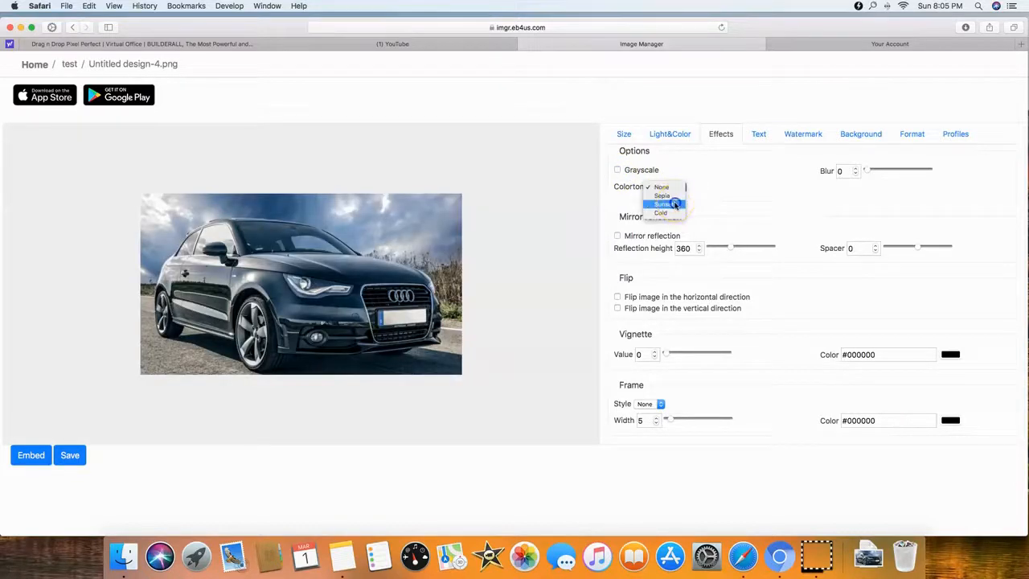
{"action": "left_click", "coordinate": [675, 204]}
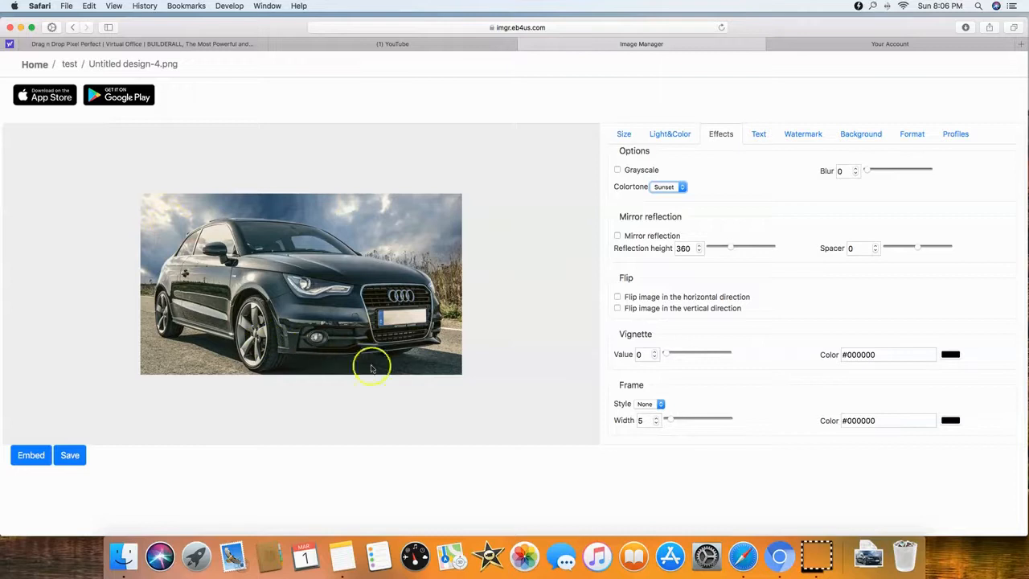
{"action": "left_click", "coordinate": [682, 188]}
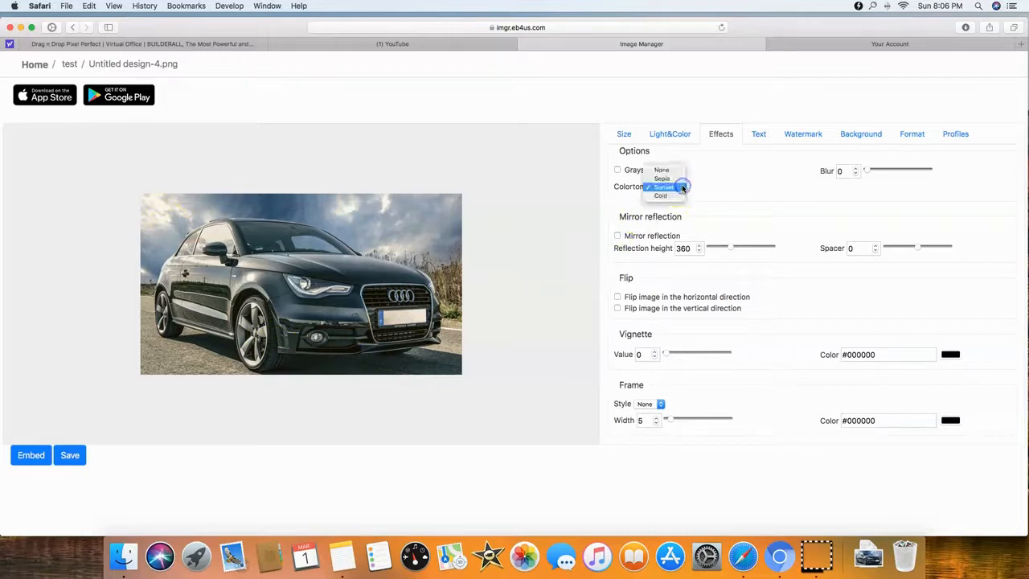
{"action": "left_click", "coordinate": [679, 172]}
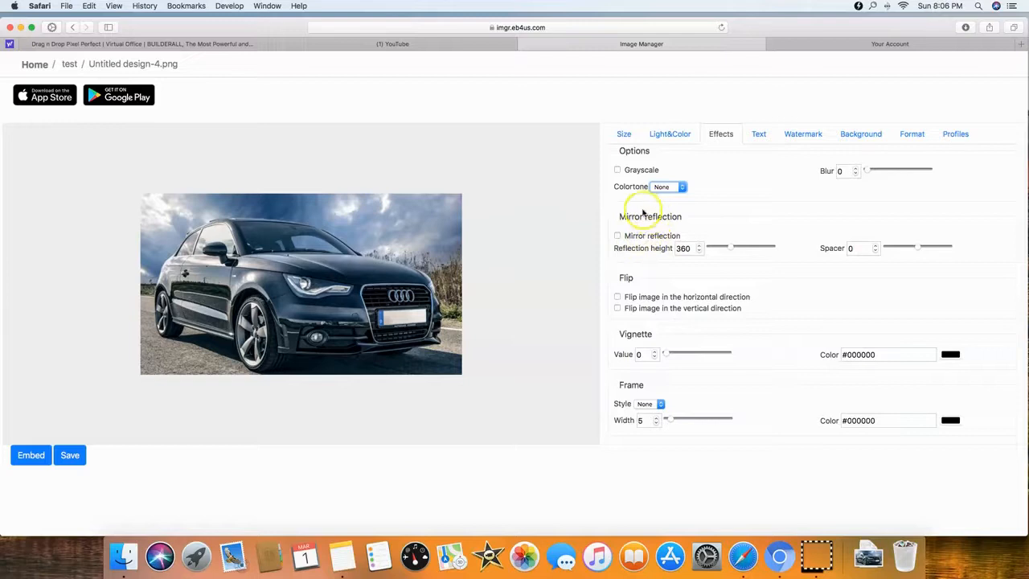
- Try the mirror reflection and turn it off, and try a vignette value of 25 and reset it to 0
{"action": "left_click", "coordinate": [618, 236]}
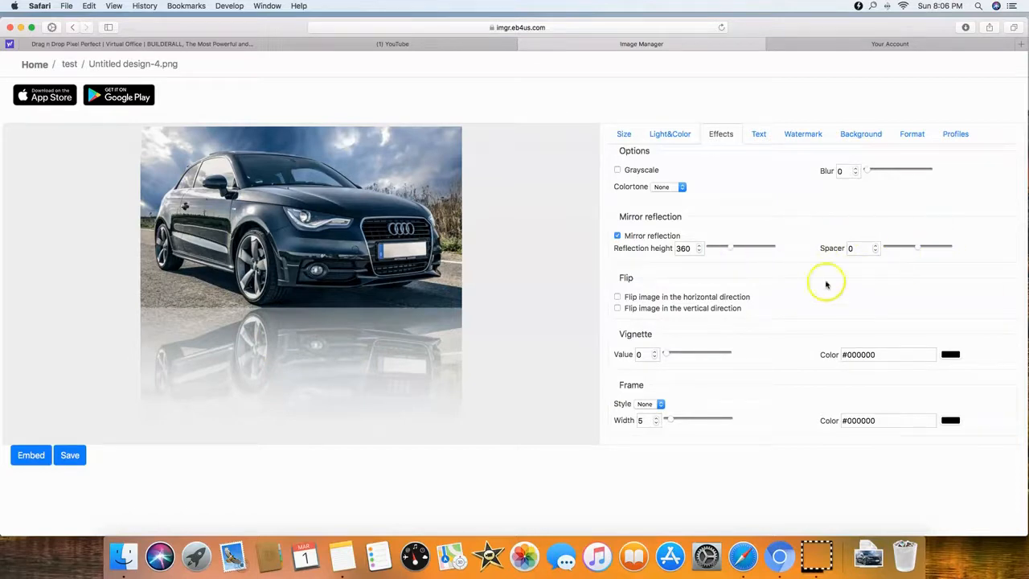
{"action": "left_click", "coordinate": [617, 236]}
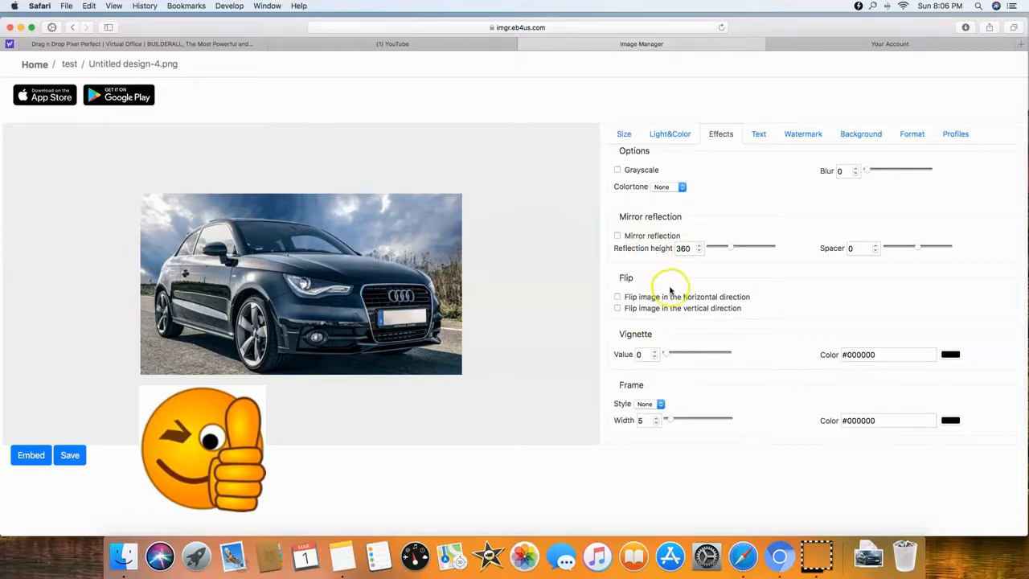
{"action": "left_click", "coordinate": [680, 355]}
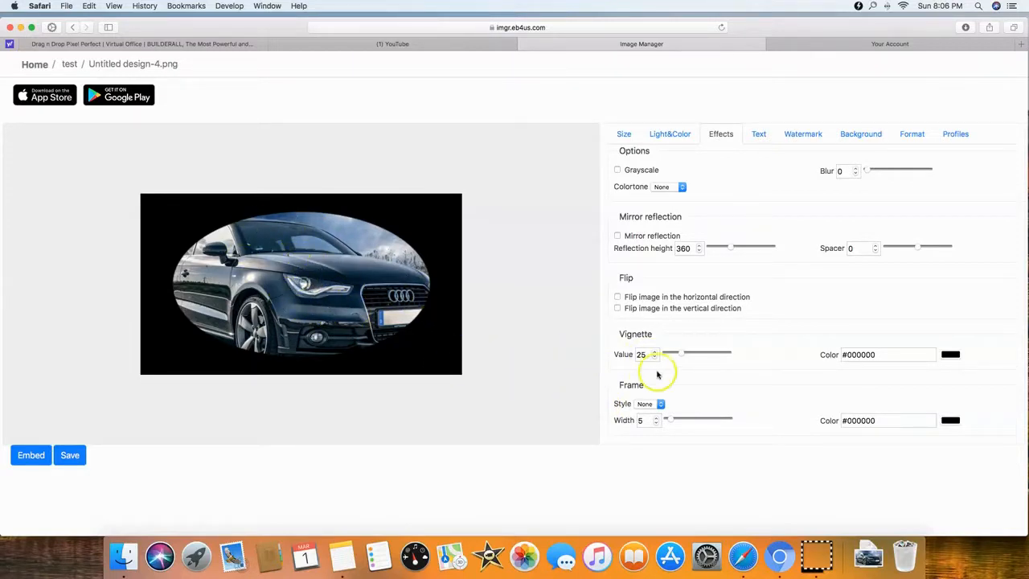
{"action": "left_click_drag", "start_coordinate": [681, 354], "coordinate": [662, 356]}
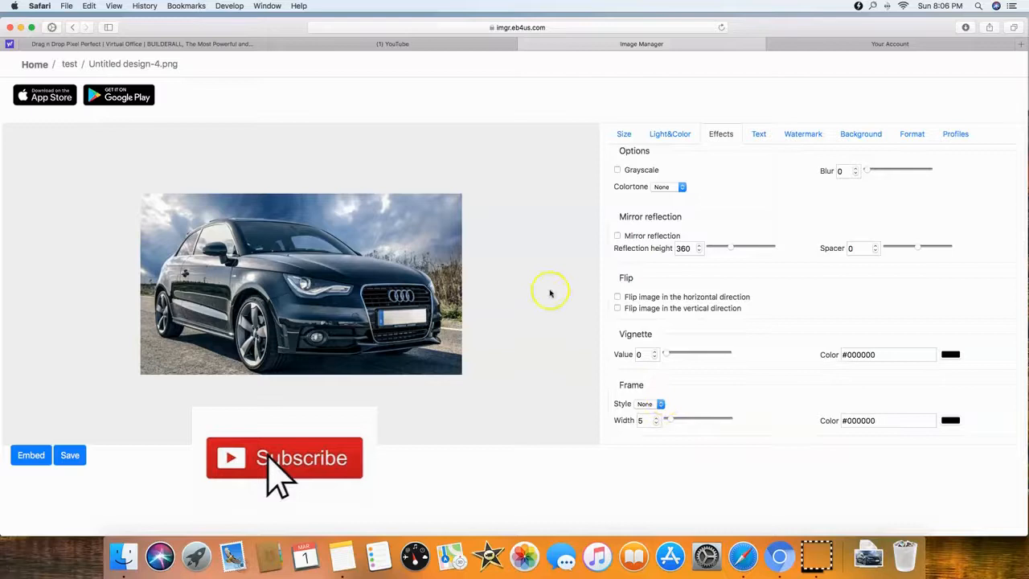
- Try the Solid and 3D frame styles around the car image and return the style to None
{"action": "left_click", "coordinate": [660, 404]}
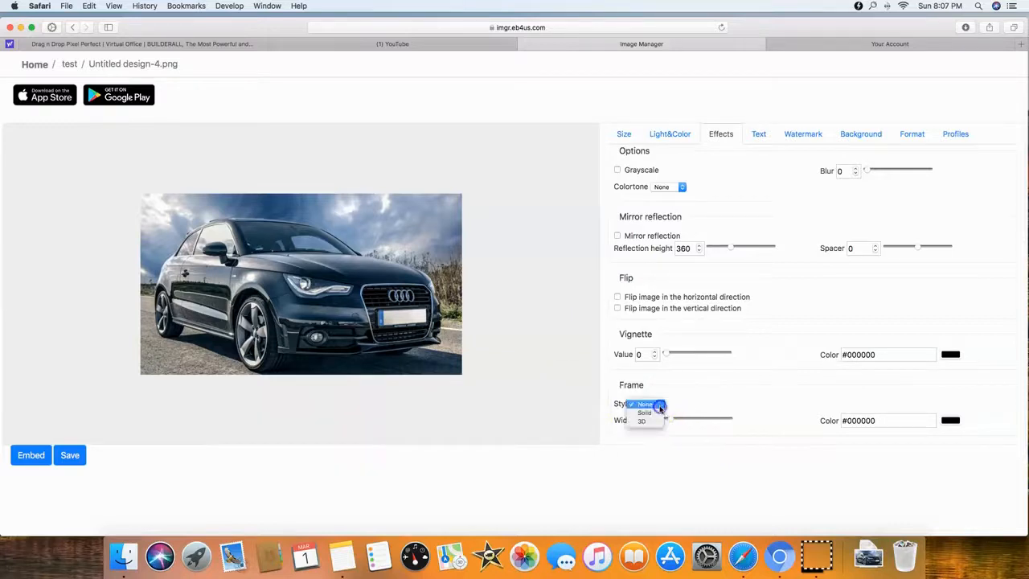
{"action": "left_click", "coordinate": [648, 412]}
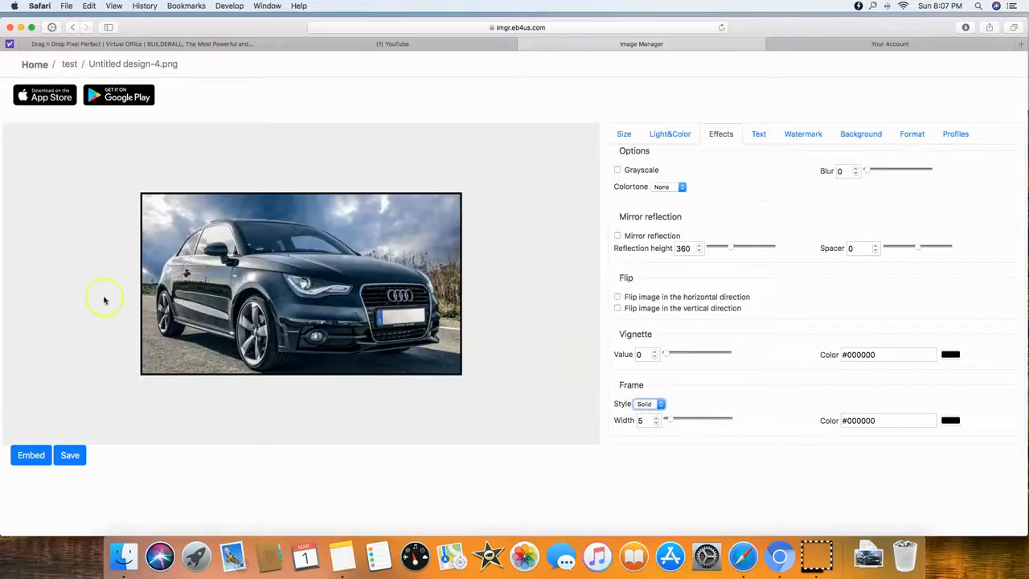
{"action": "left_click", "coordinate": [660, 405]}
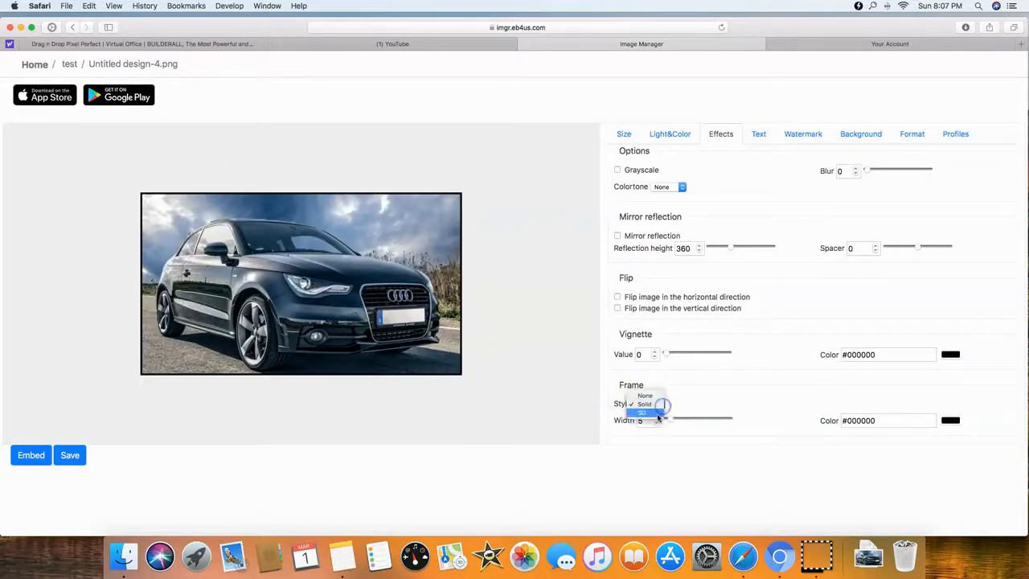
{"action": "left_click", "coordinate": [657, 414]}
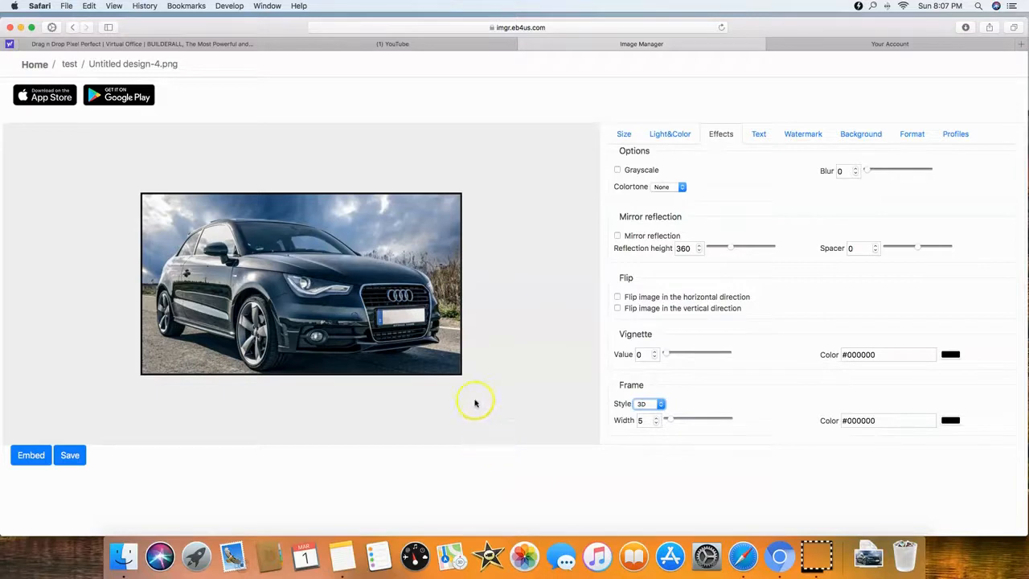
{"action": "left_click", "coordinate": [660, 407]}
{"action": "left_click", "coordinate": [653, 392]}
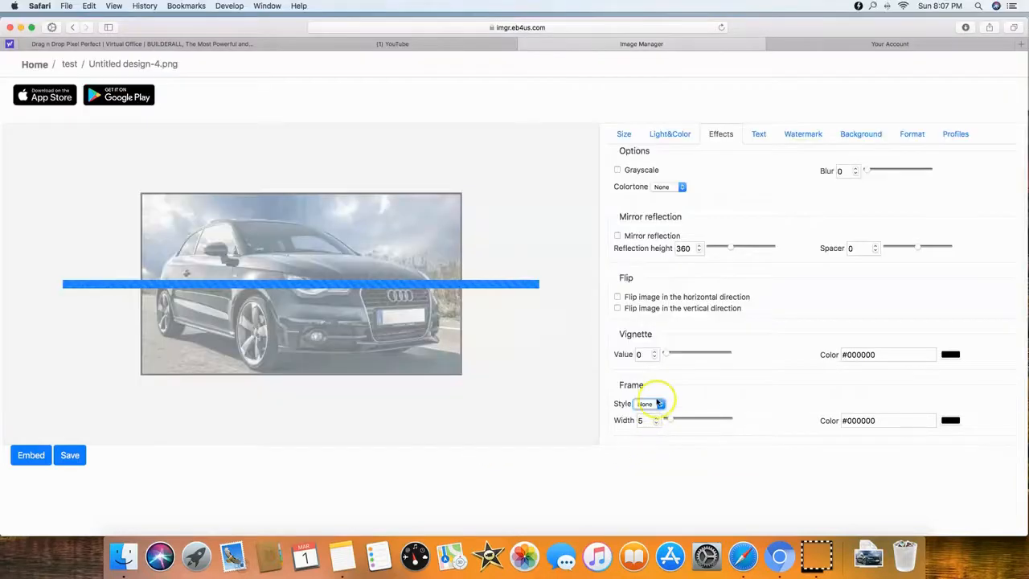
- Overlay the text "Audi" on the car image and set the text size to 54
{"action": "left_click", "coordinate": [759, 134]}
{"action": "left_click", "coordinate": [675, 171]}
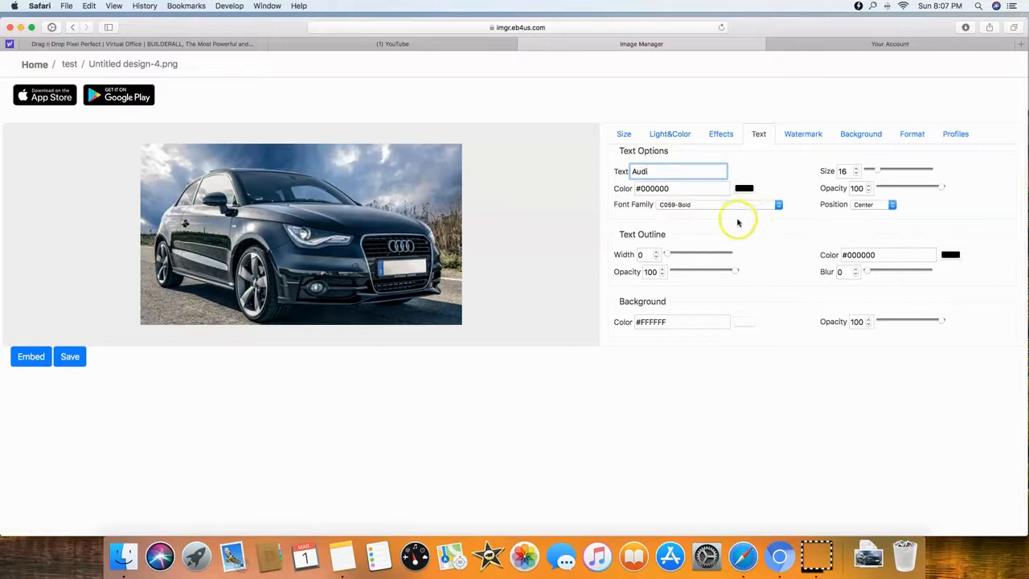
{"action": "left_click", "coordinate": [684, 228]}
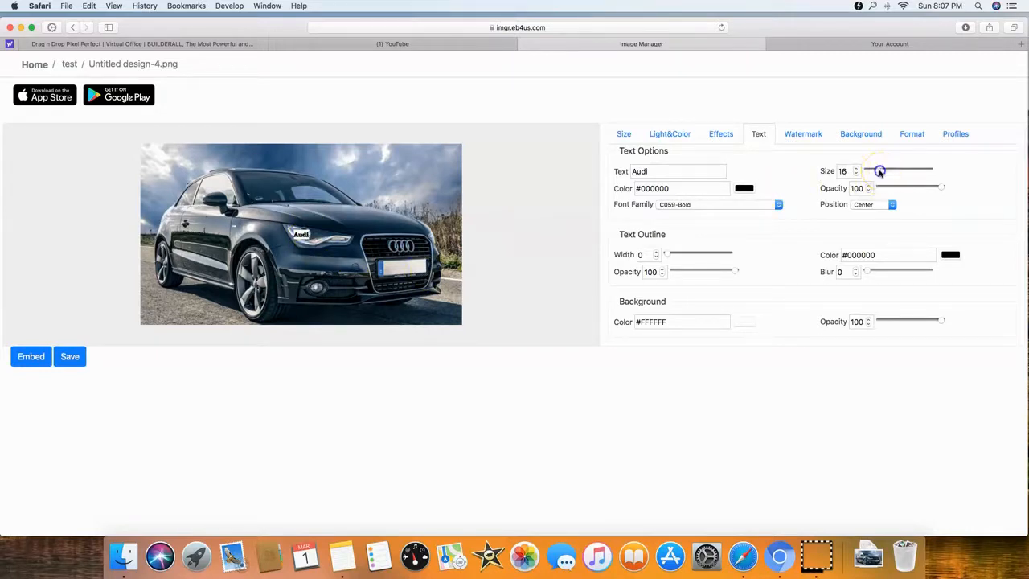
{"action": "left_click_drag", "start_coordinate": [889, 171], "coordinate": [890, 170]}
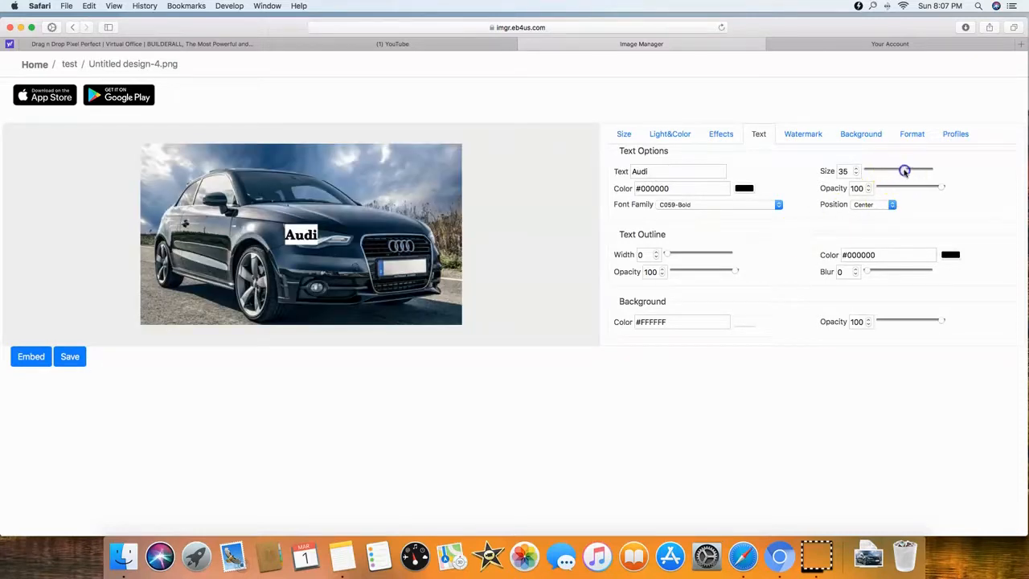
{"action": "left_click_drag", "start_coordinate": [904, 171], "coordinate": [902, 173]}
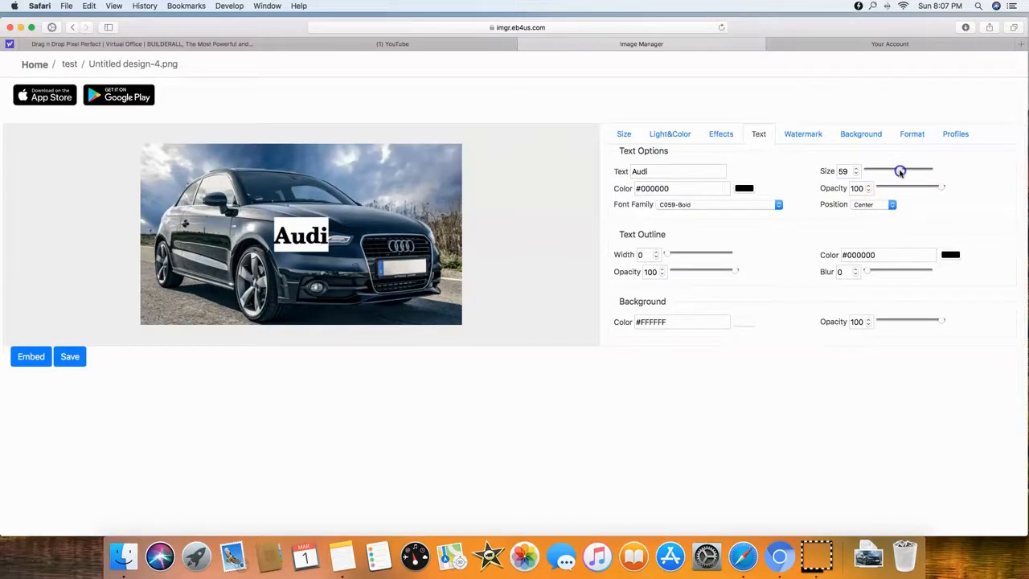
{"action": "left_click_drag", "start_coordinate": [900, 171], "coordinate": [898, 171]}
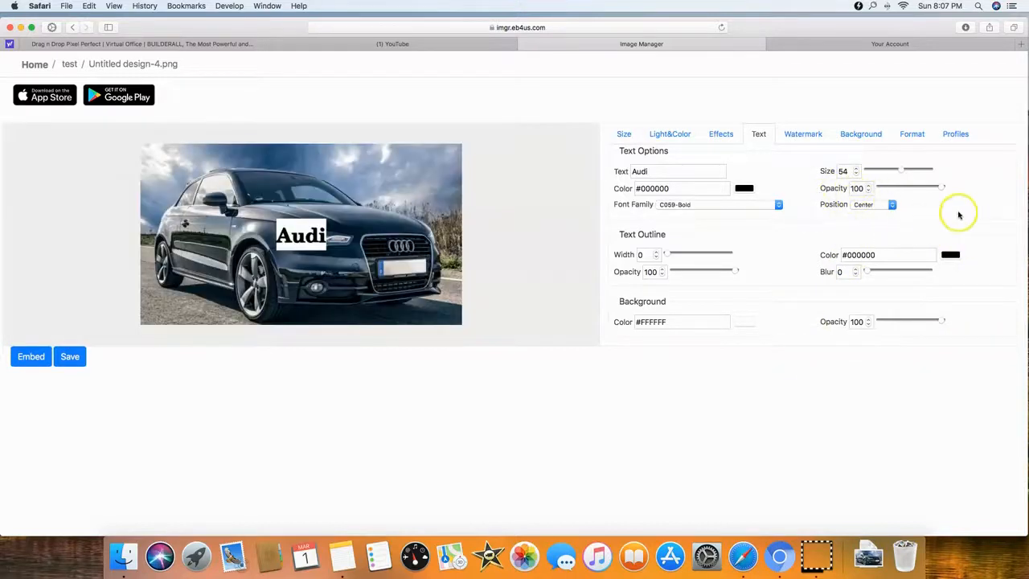
- Try text opacities of 42 and 19 and set 90, and try a text outline width of 54 and reset it to 0
{"action": "left_click", "coordinate": [940, 187]}
{"action": "left_click_drag", "start_coordinate": [908, 189], "coordinate": [907, 188]}
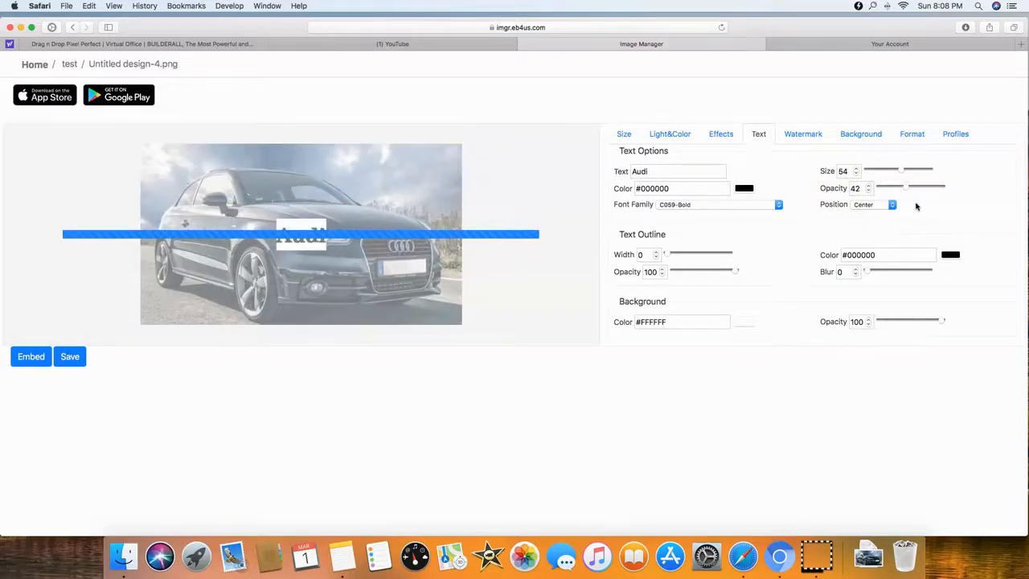
{"action": "left_click_drag", "start_coordinate": [907, 189], "coordinate": [888, 189]}
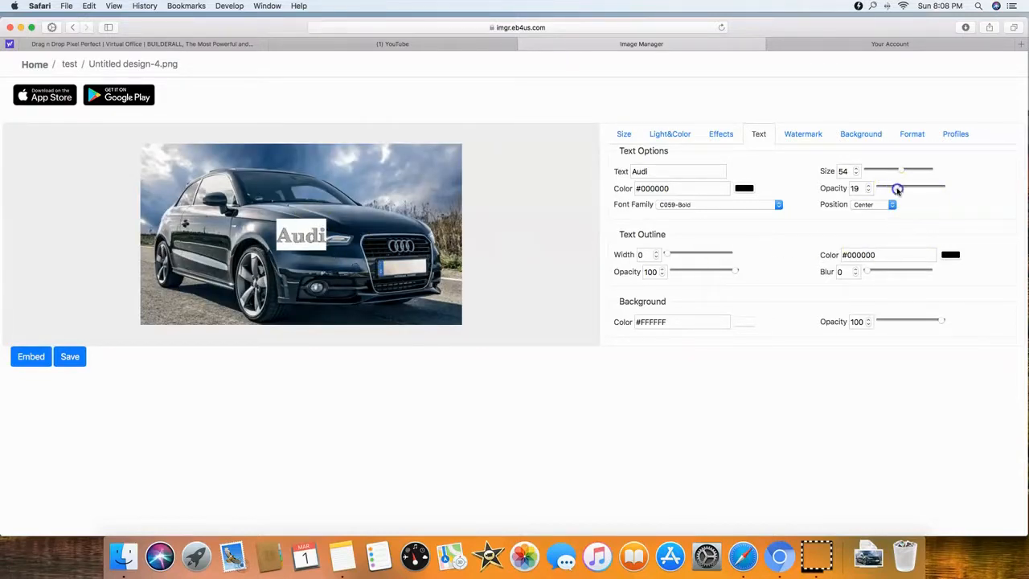
{"action": "left_click", "coordinate": [937, 190]}
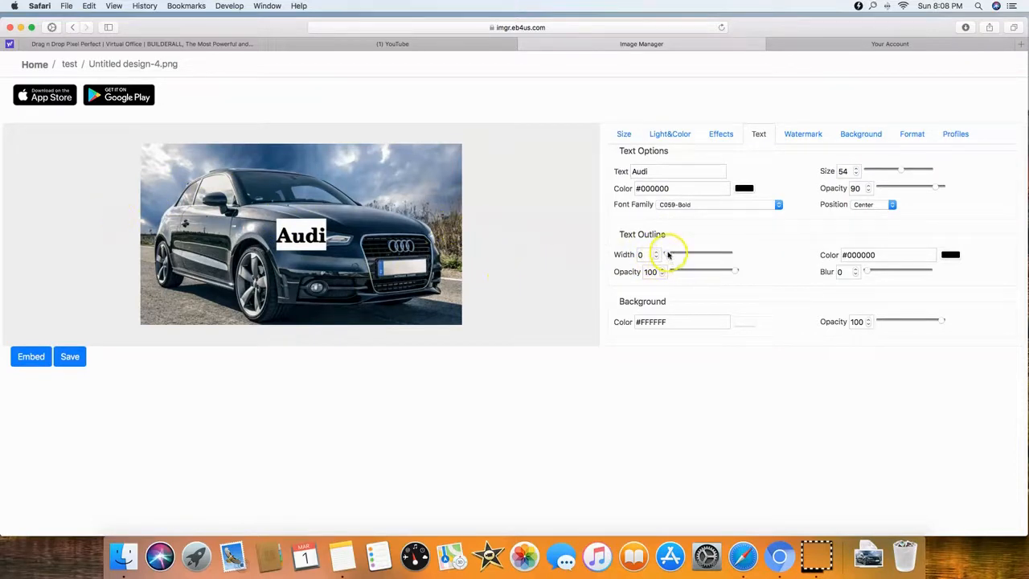
{"action": "left_click", "coordinate": [702, 256]}
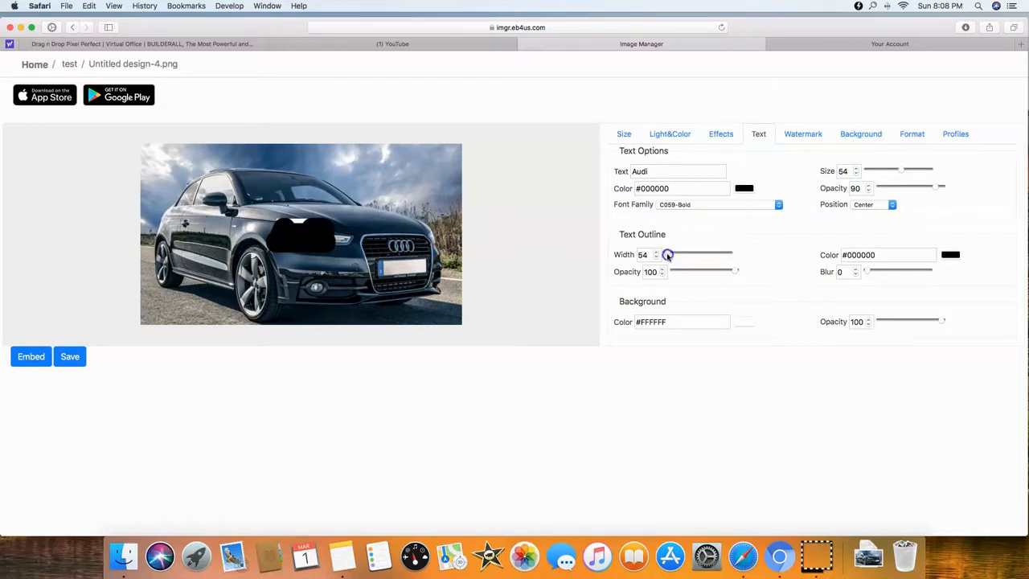
{"action": "left_click", "coordinate": [667, 255]}
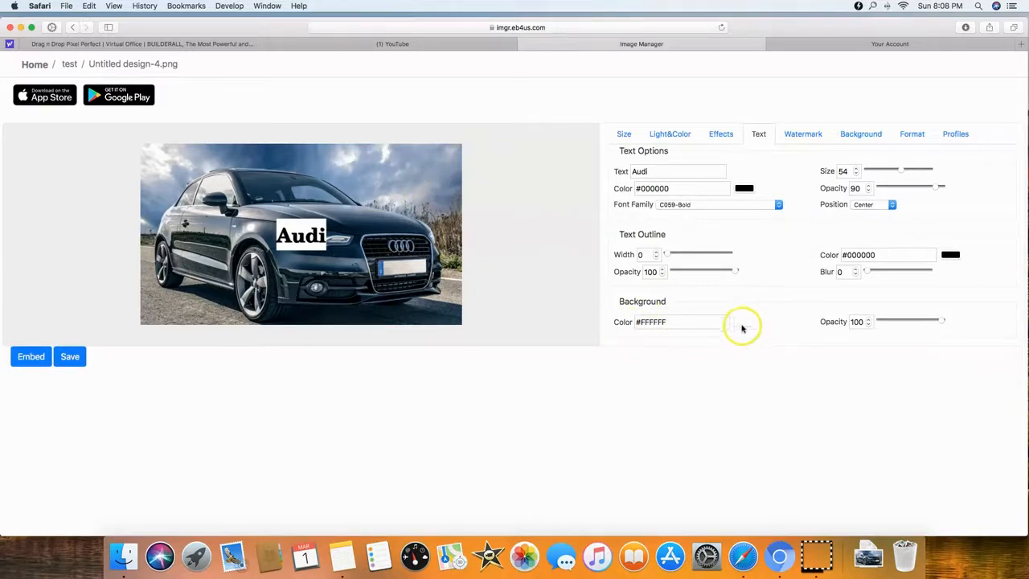
- Add oney.png as a watermark at the center of the car image and set its opacity to 20
{"action": "left_click", "coordinate": [800, 137]}
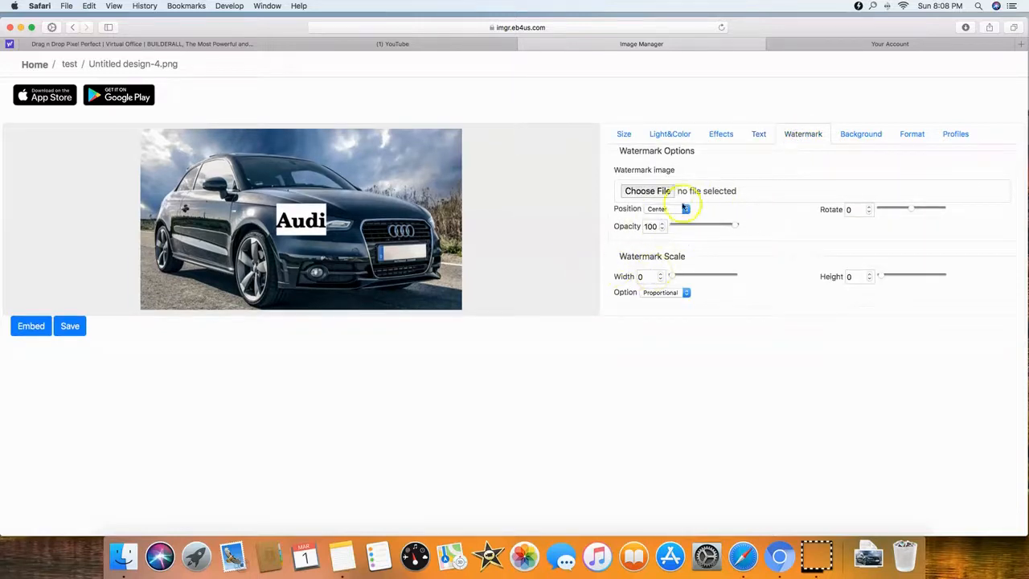
{"action": "left_click", "coordinate": [658, 191]}
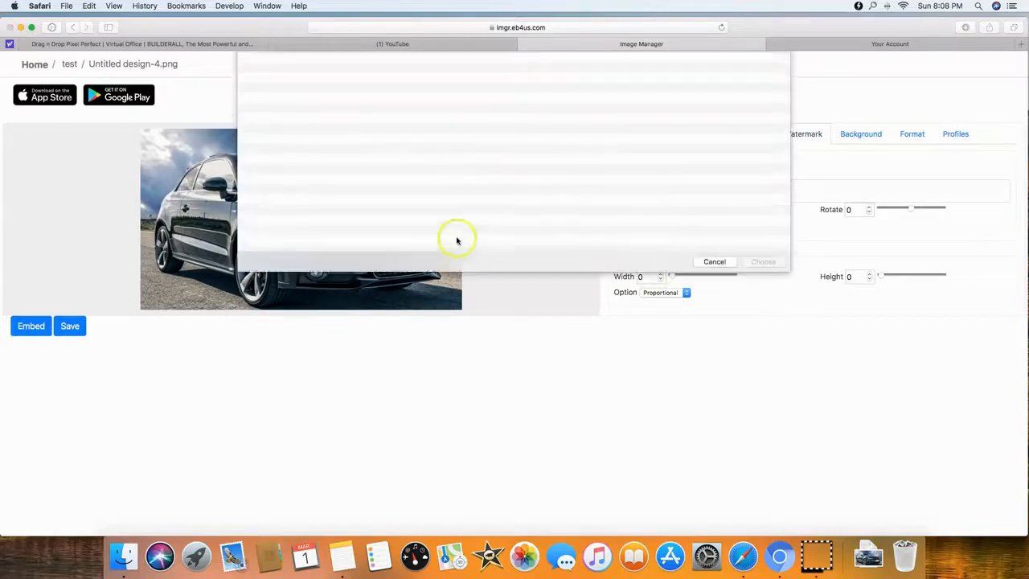
{"action": "scroll", "coordinate": [314, 182], "scroll_direction": "down", "scroll_amount": 1}
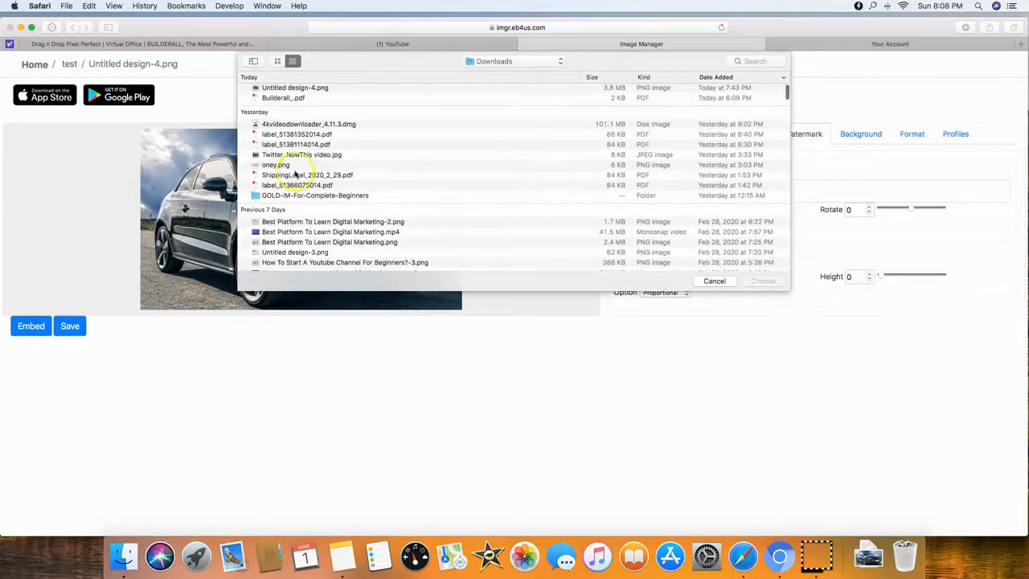
{"action": "left_click", "coordinate": [282, 166]}
{"action": "left_click", "coordinate": [764, 283]}
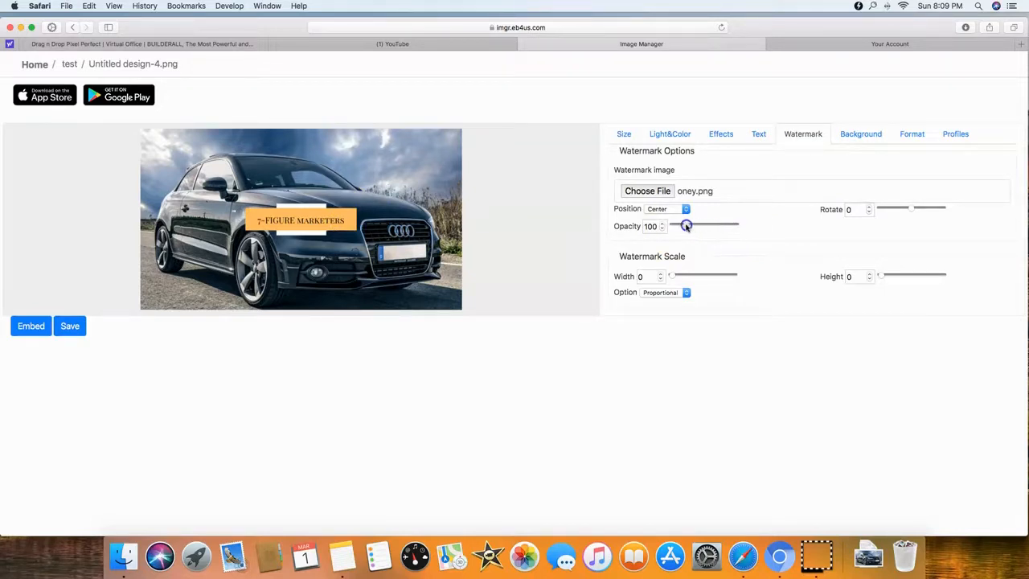
{"action": "left_click_drag", "start_coordinate": [686, 226], "coordinate": [674, 226]}
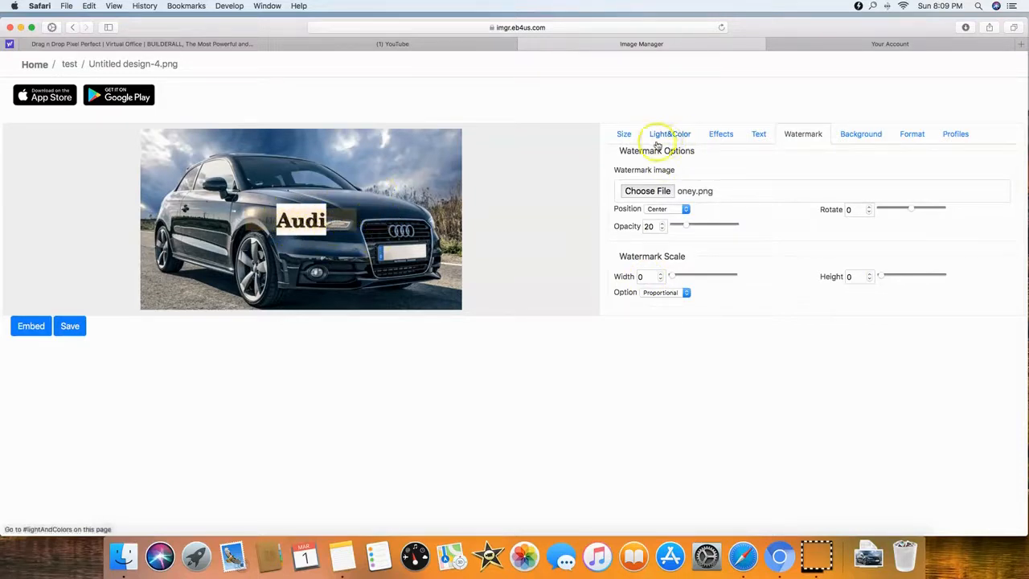
- Remove the overlay text "Audi" from the car image by emptying the text value
{"action": "left_click", "coordinate": [723, 135]}
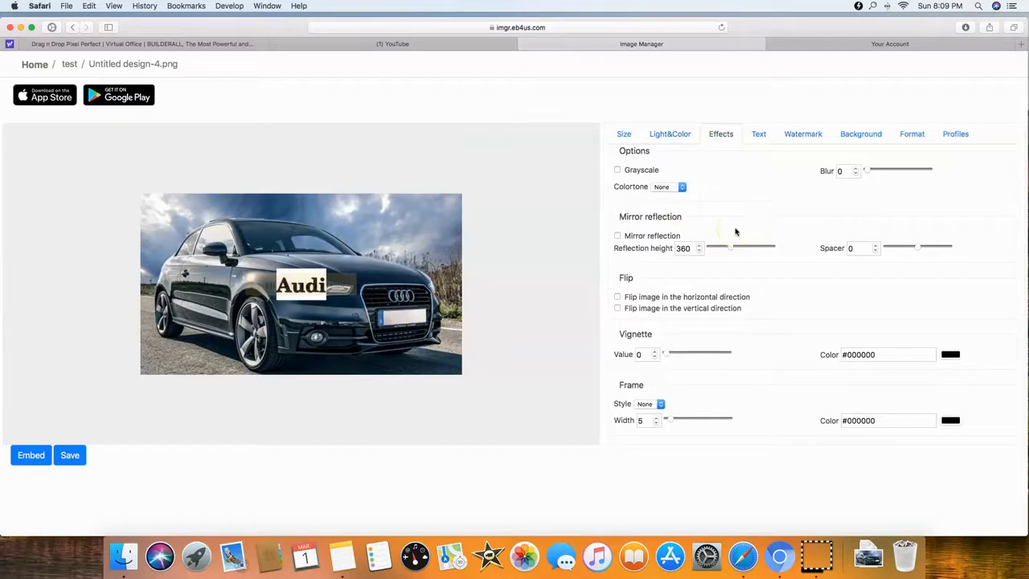
{"action": "left_click", "coordinate": [760, 135]}
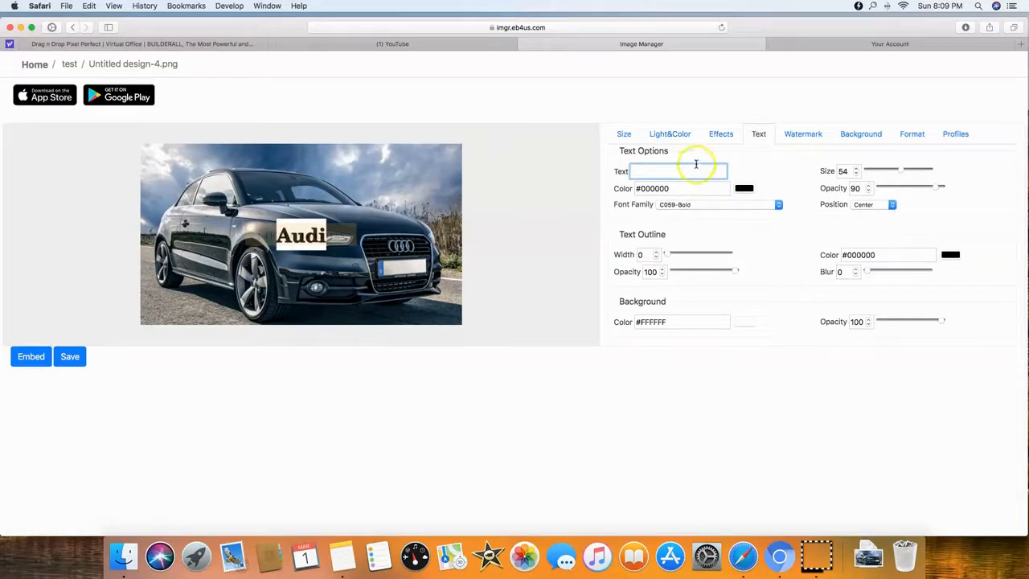
{"action": "left_click", "coordinate": [746, 161]}
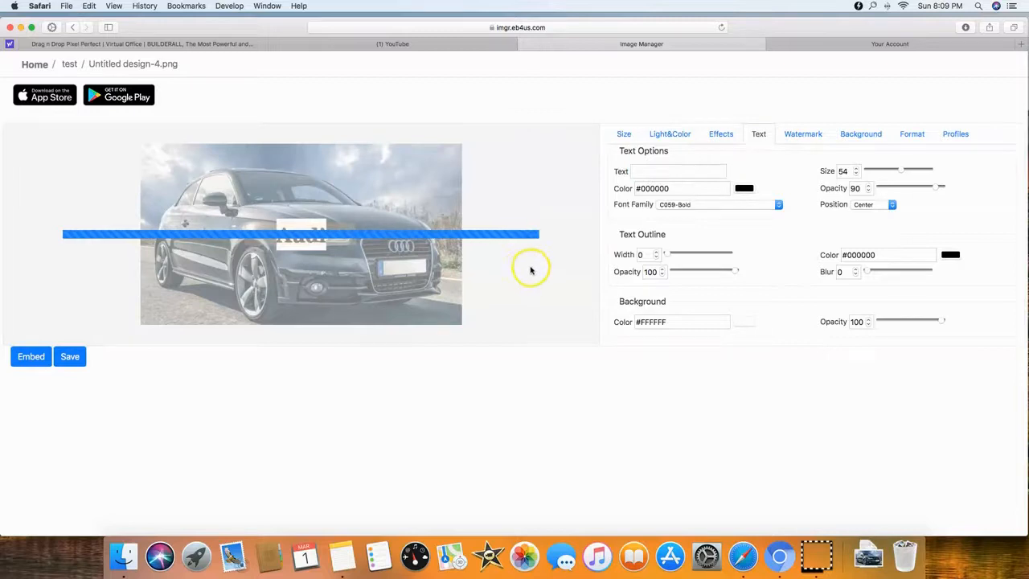
- Look at the faded watermark, the transparent background replacement options and the available image formats
{"action": "left_click", "coordinate": [803, 134]}
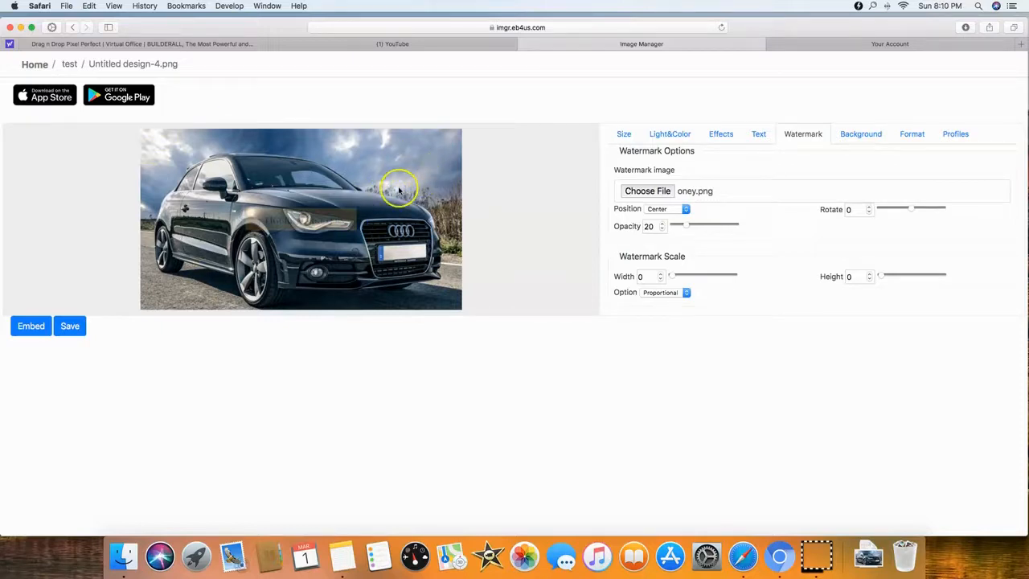
{"action": "left_click", "coordinate": [860, 137]}
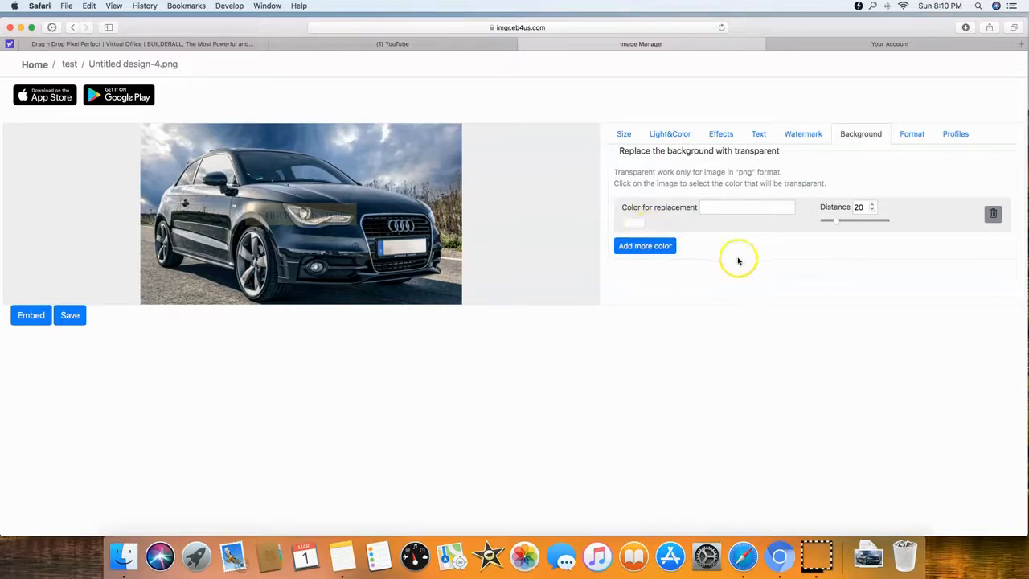
{"action": "left_click", "coordinate": [916, 137]}
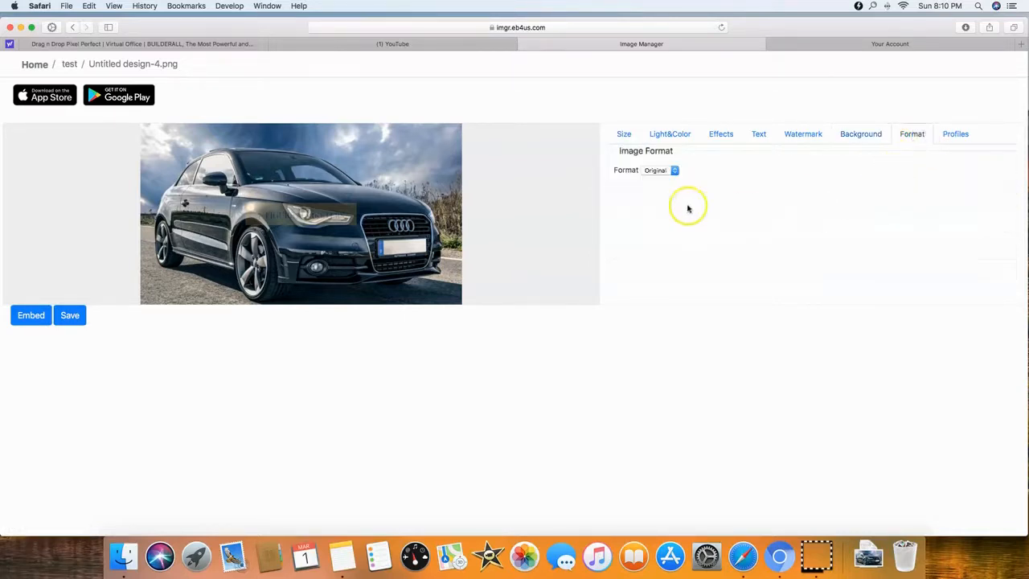
{"action": "left_click", "coordinate": [675, 173]}
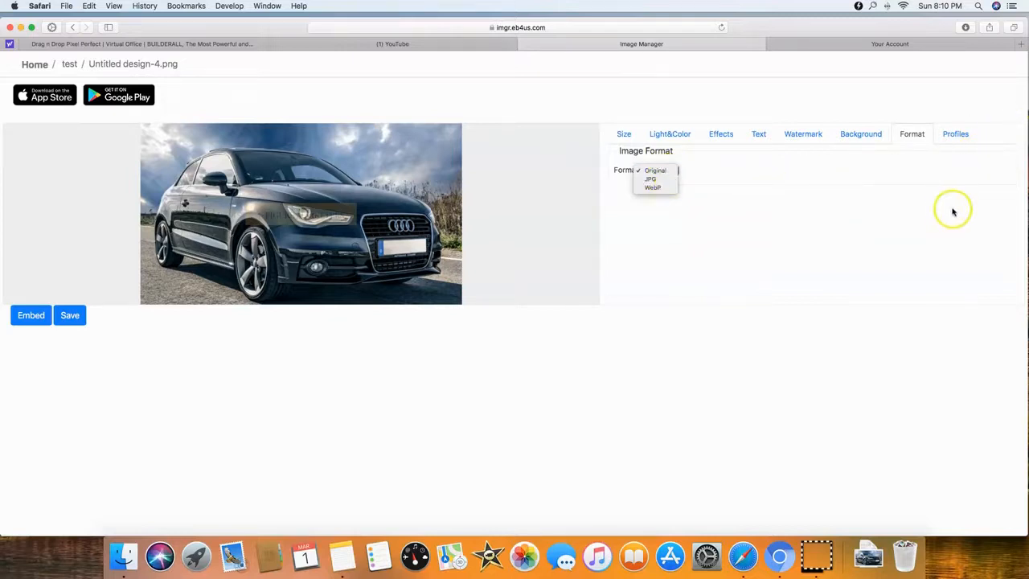
- Create an image profile named "test" from the current options and save the changes to the car image
{"action": "left_click", "coordinate": [960, 136]}
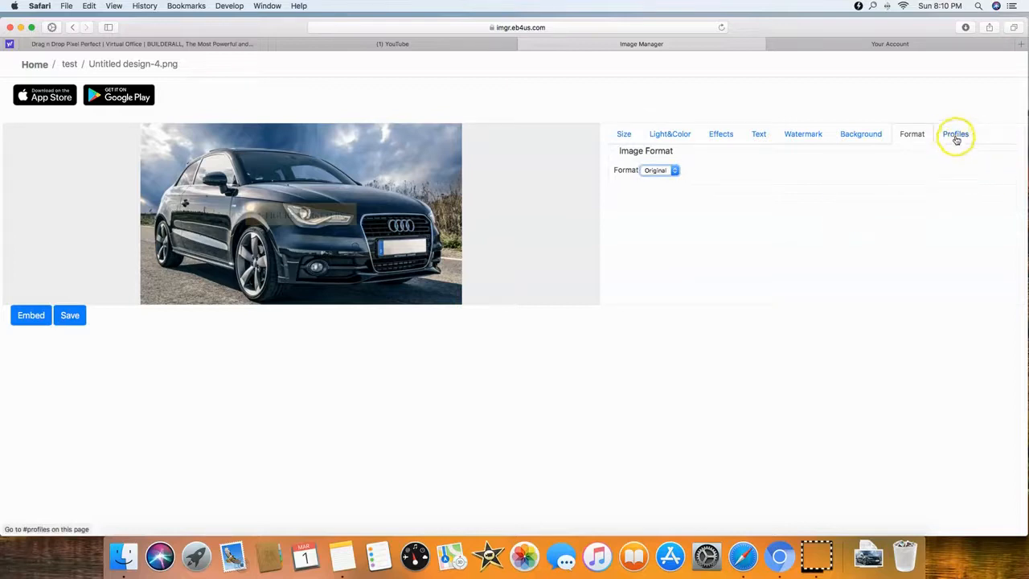
{"action": "left_click", "coordinate": [956, 135]}
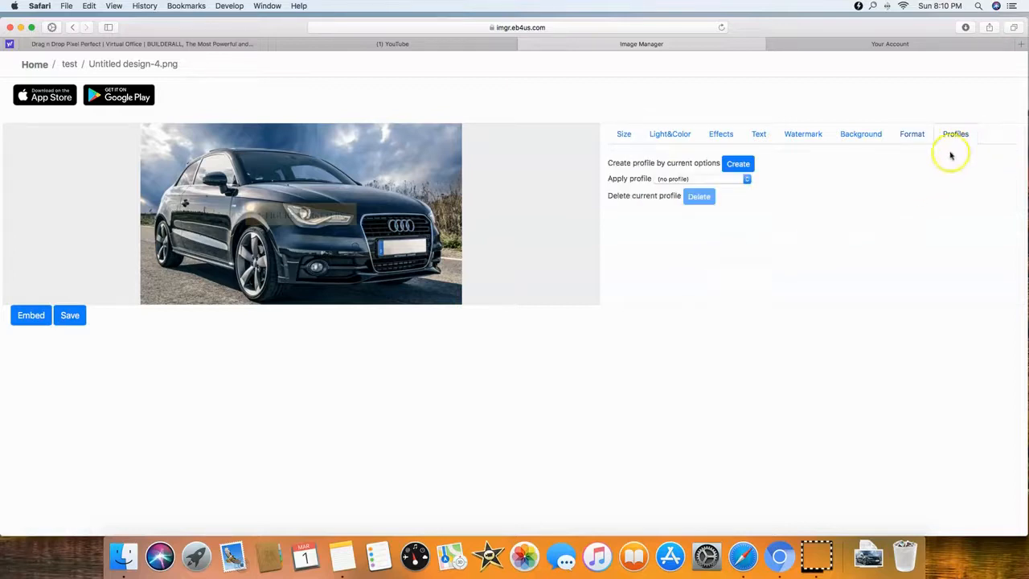
{"action": "left_click", "coordinate": [749, 181]}
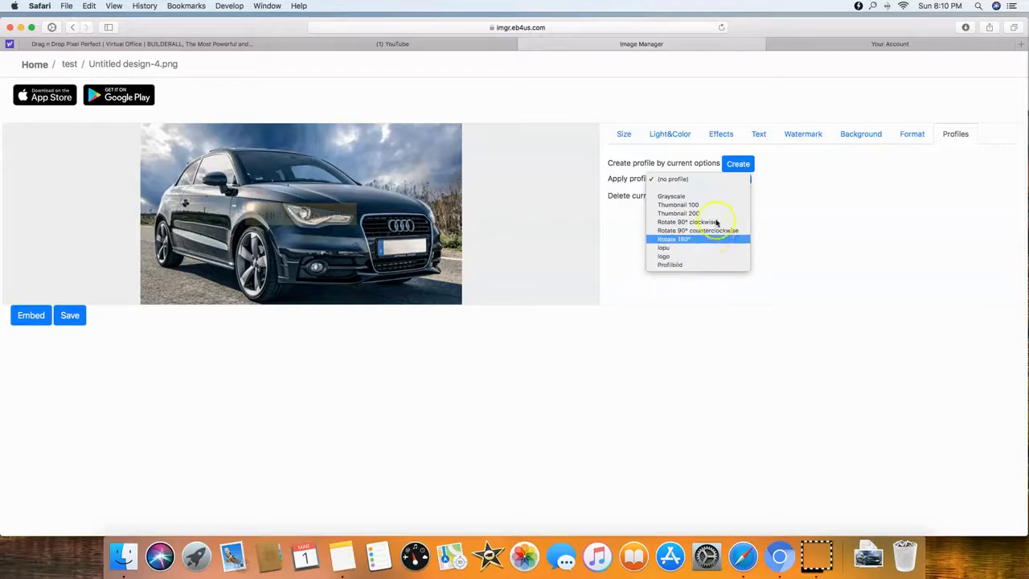
{"action": "left_click", "coordinate": [831, 209]}
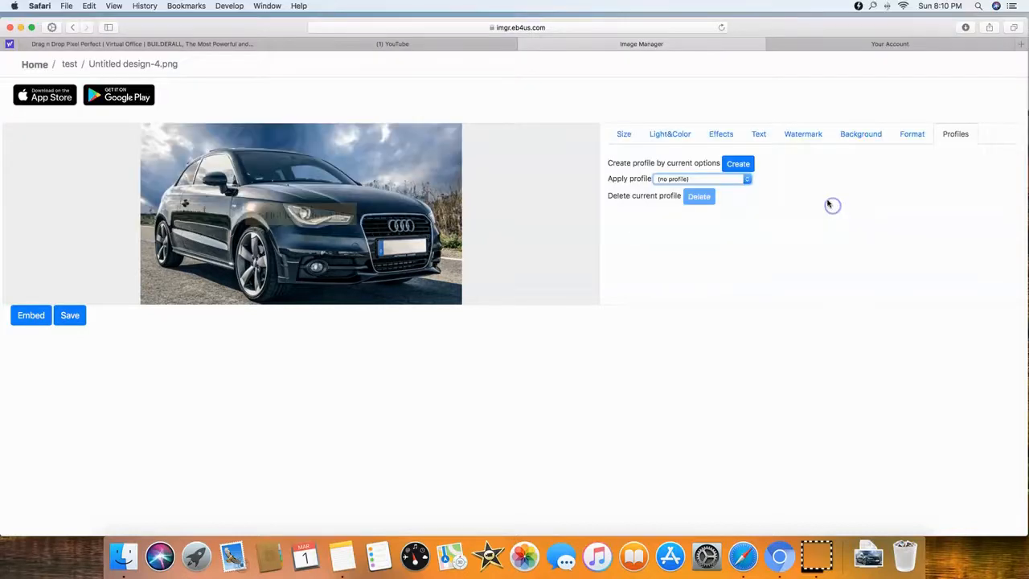
{"action": "left_click", "coordinate": [739, 165]}
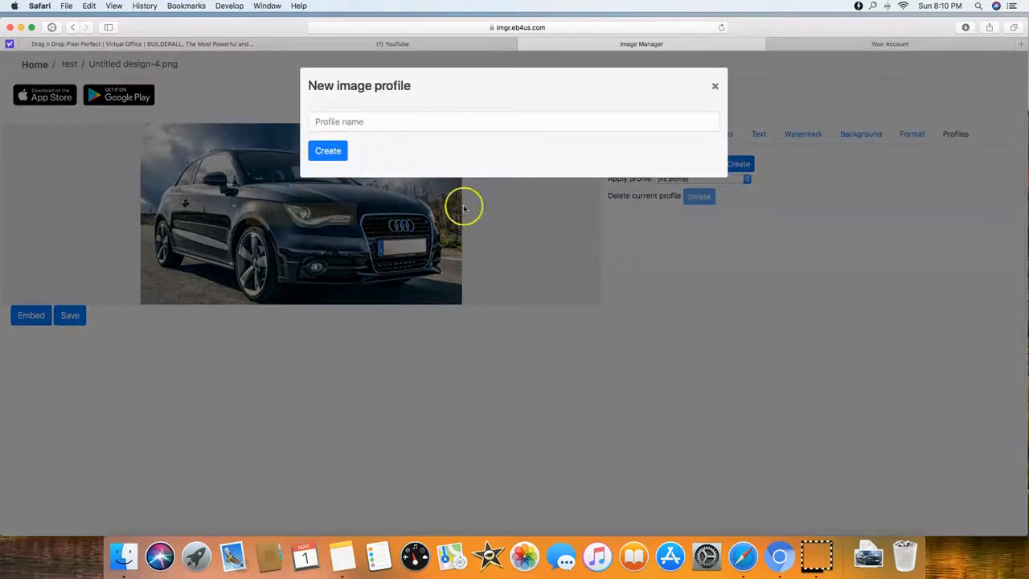
{"action": "left_click", "coordinate": [349, 125]}
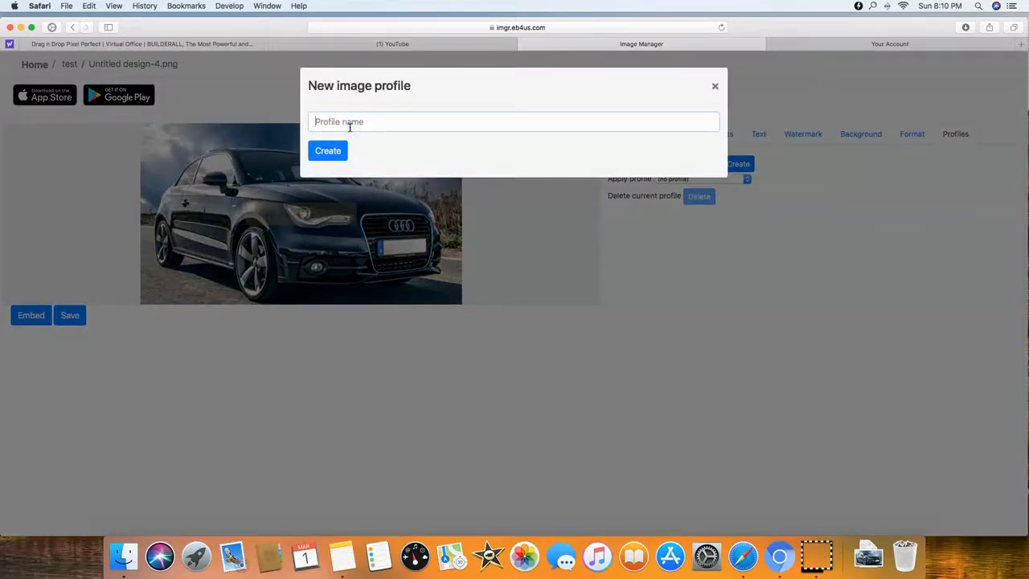
{"action": "left_click", "coordinate": [327, 151]}
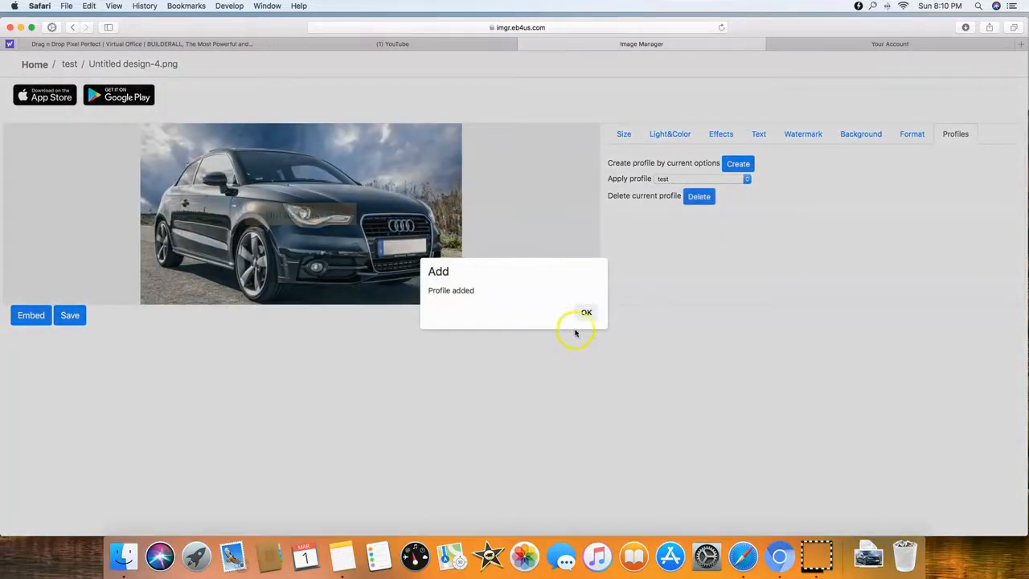
{"action": "left_click", "coordinate": [587, 314]}
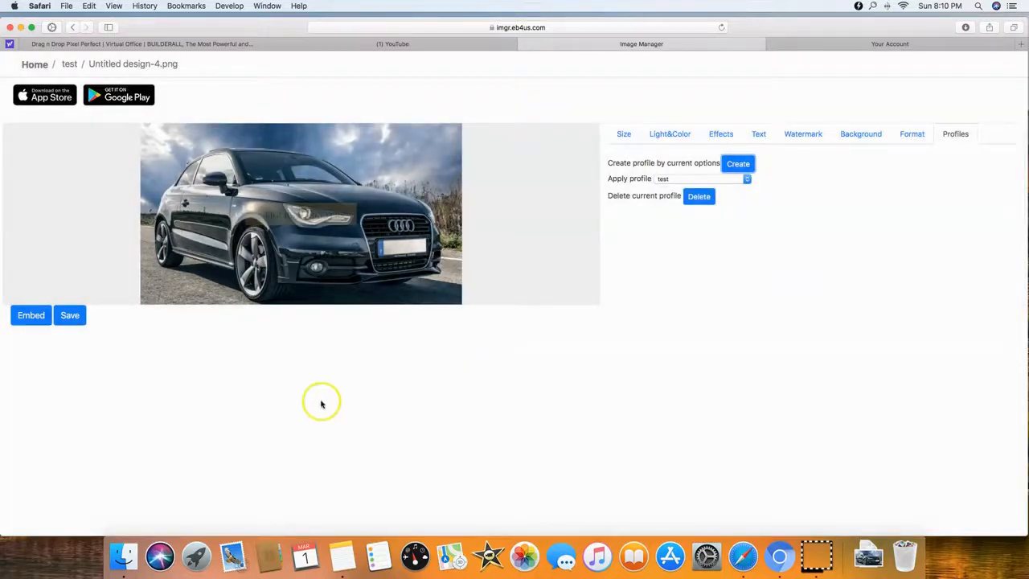
{"action": "left_click", "coordinate": [73, 316]}
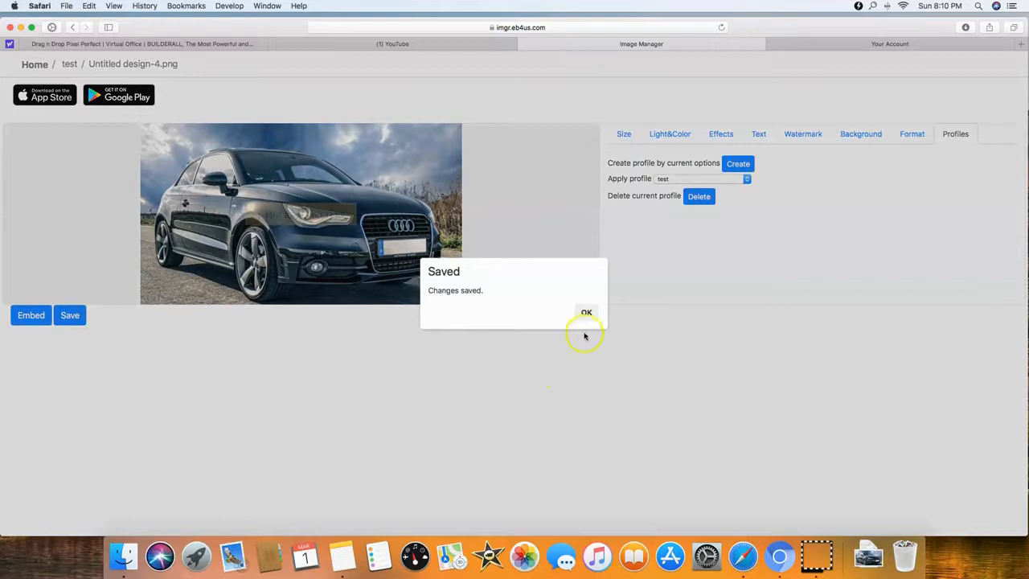
{"action": "left_click", "coordinate": [587, 313]}
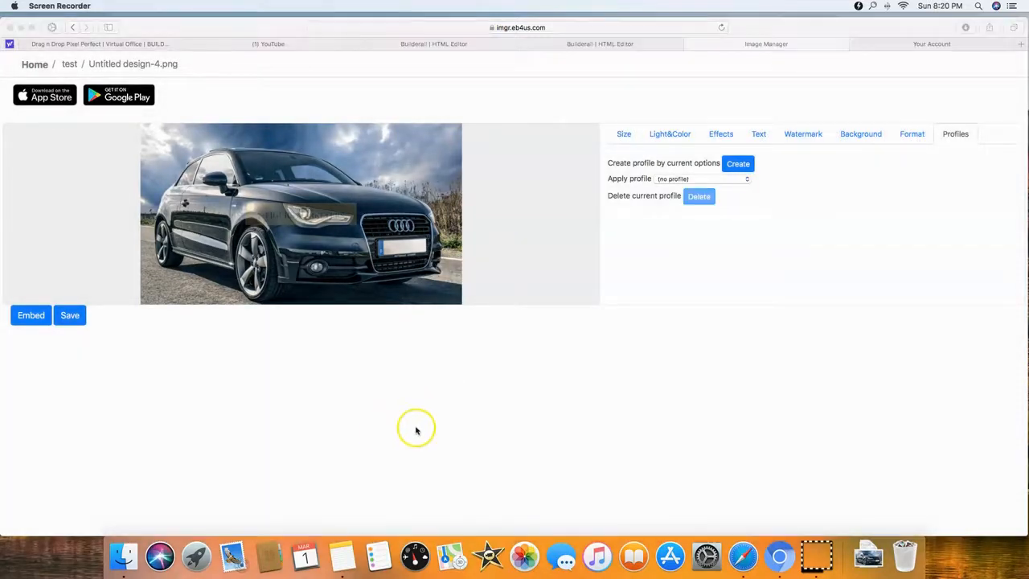
- Look at the embed code, direct URL and zoom code offered for the car image
{"action": "left_click", "coordinate": [29, 319]}
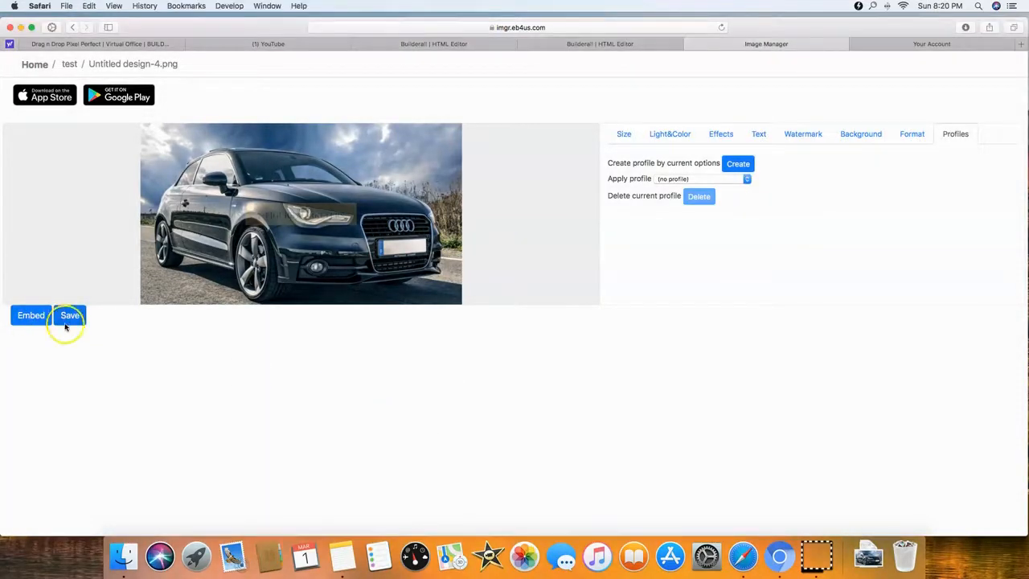
{"action": "left_click", "coordinate": [36, 317]}
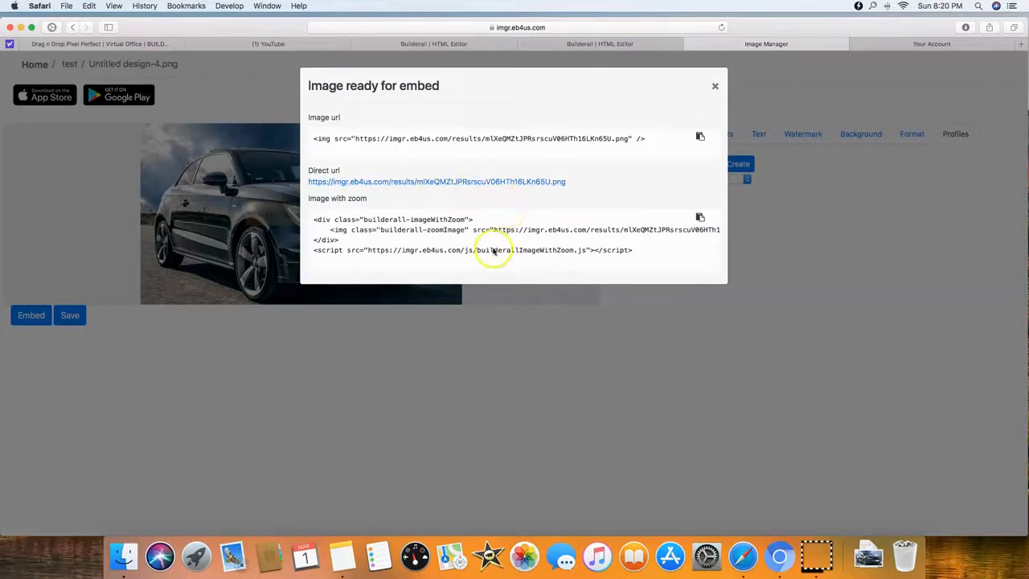
{"action": "left_click", "coordinate": [715, 86]}
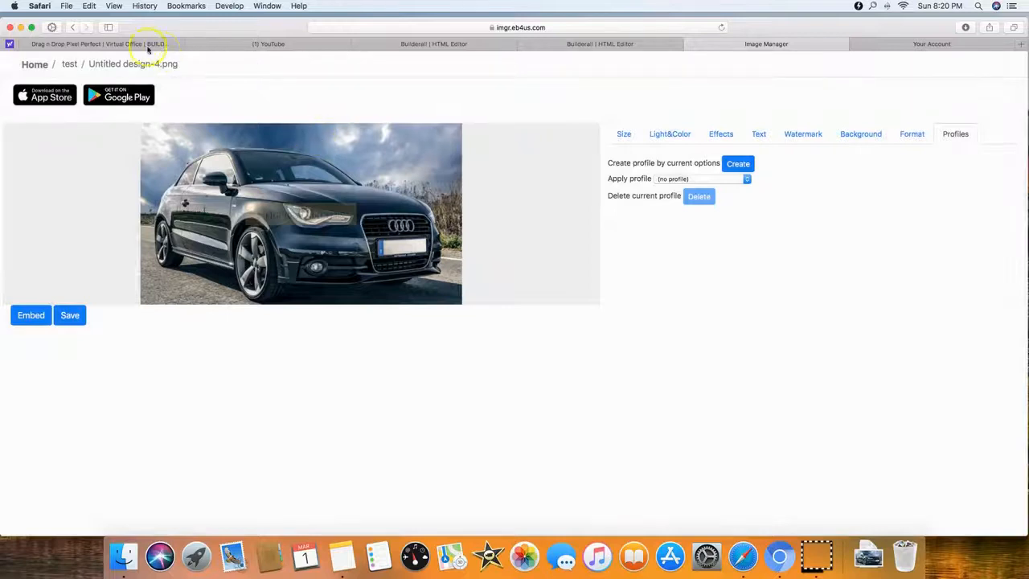
- Switch to the Builderall site builder, open the Blank Layout Clean template for editing and add a plain Image element to the page
{"action": "left_click", "coordinate": [143, 47]}
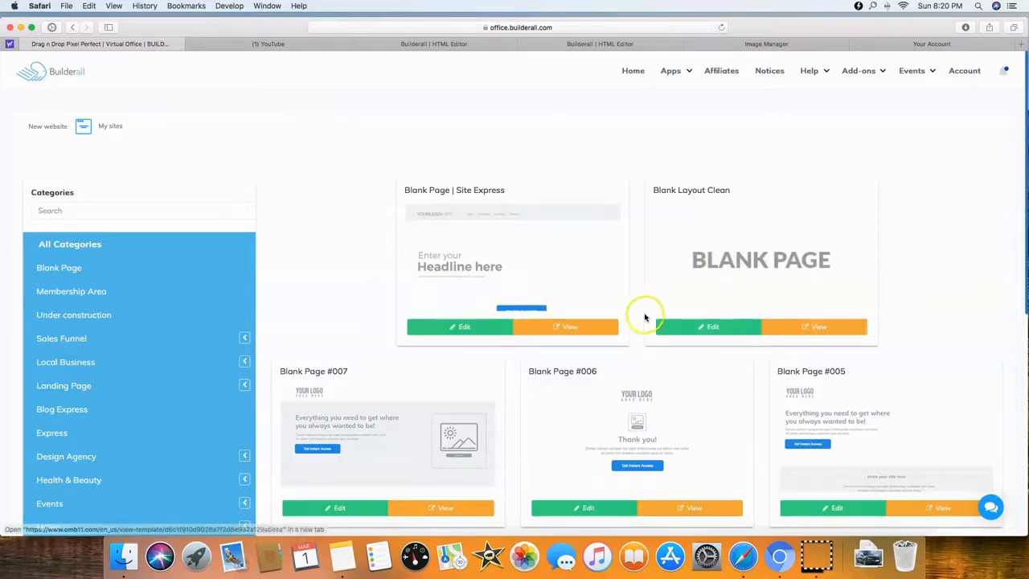
{"action": "left_click", "coordinate": [726, 331]}
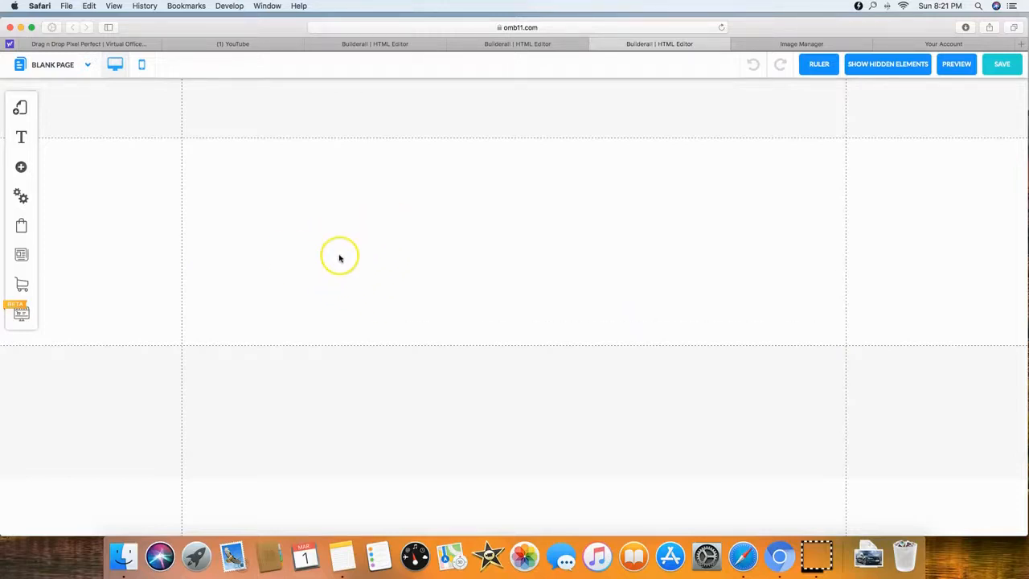
{"action": "left_click", "coordinate": [20, 168]}
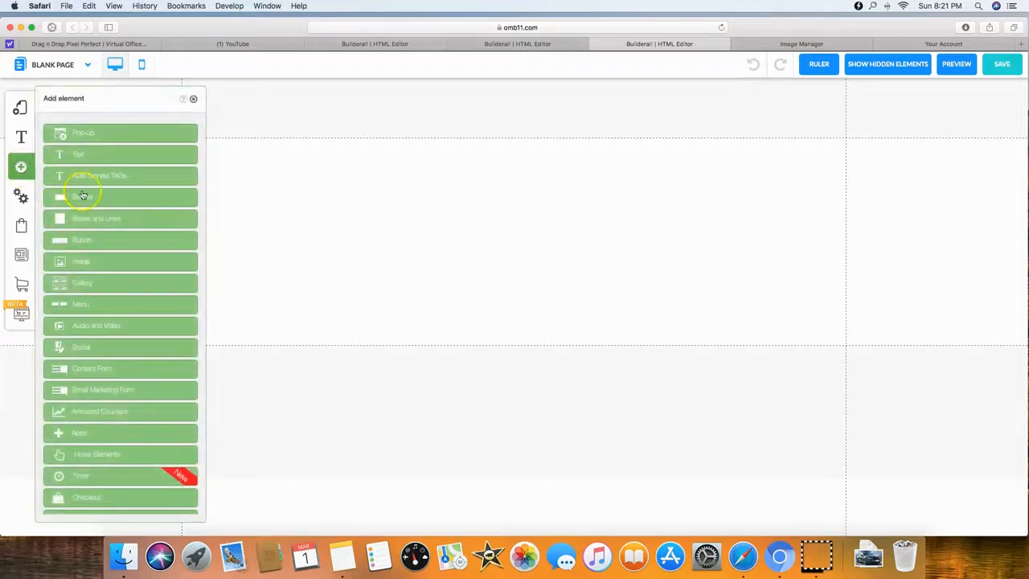
{"action": "left_click", "coordinate": [105, 266]}
{"action": "left_click", "coordinate": [141, 218]}
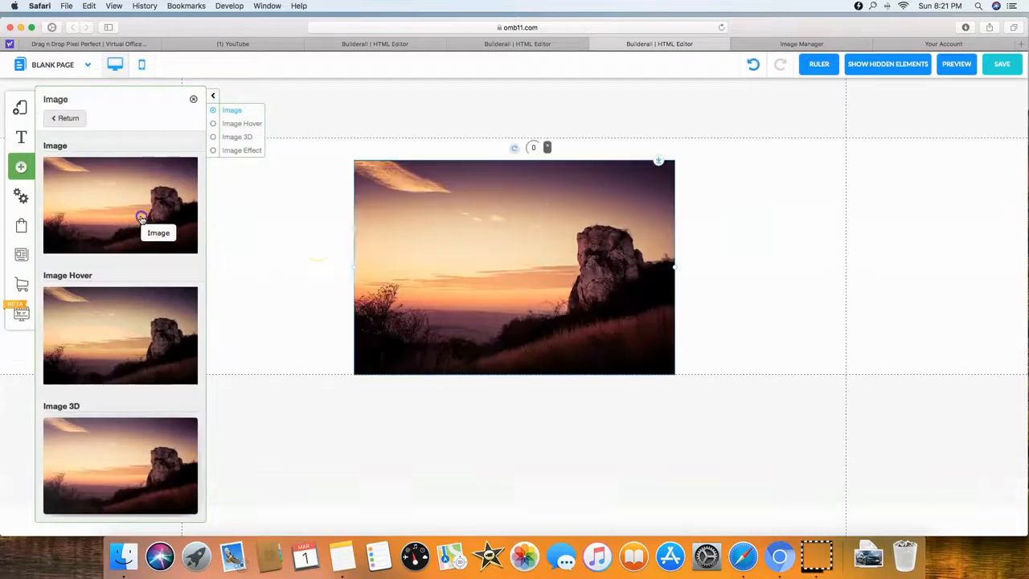
- Shrink the landscape image to a width of about 421 and move it to about X 397, Y 70
{"action": "mouse_move", "coordinate": [675, 269]}
{"action": "left_mouse_down"}
{"action": "mouse_move", "coordinate": [635, 265]}
{"action": "mouse_move", "coordinate": [674, 264]}
{"action": "left_mouse_up"}
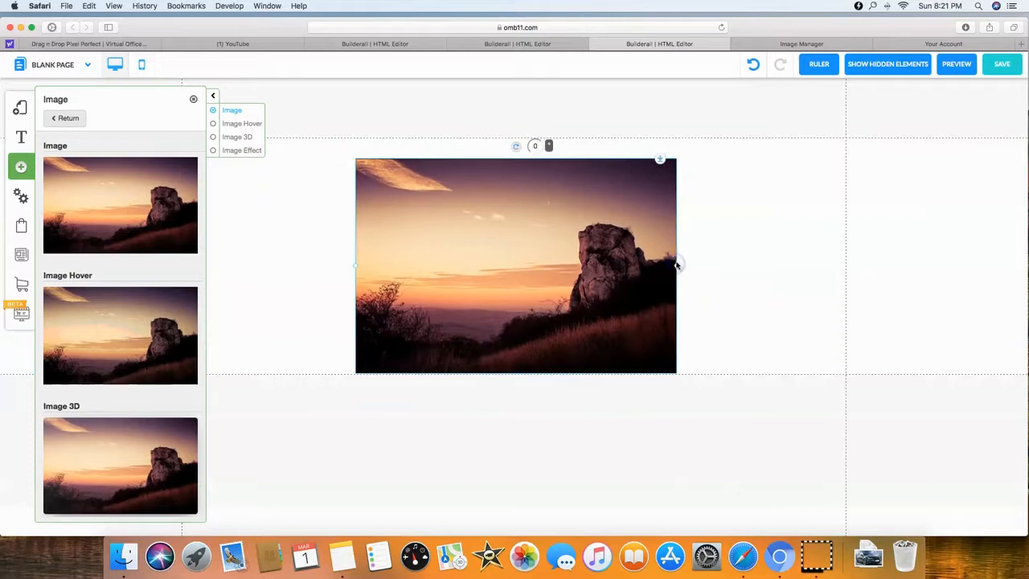
{"action": "left_click_drag", "start_coordinate": [676, 263], "coordinate": [665, 263]}
{"action": "left_click_drag", "start_coordinate": [651, 331], "coordinate": [578, 262]}
{"action": "left_click_drag", "start_coordinate": [499, 235], "coordinate": [540, 268]}
- Replace the landscape picture with the car image by setting the external image link to the car image's URL
{"action": "left_click", "coordinate": [493, 252]}
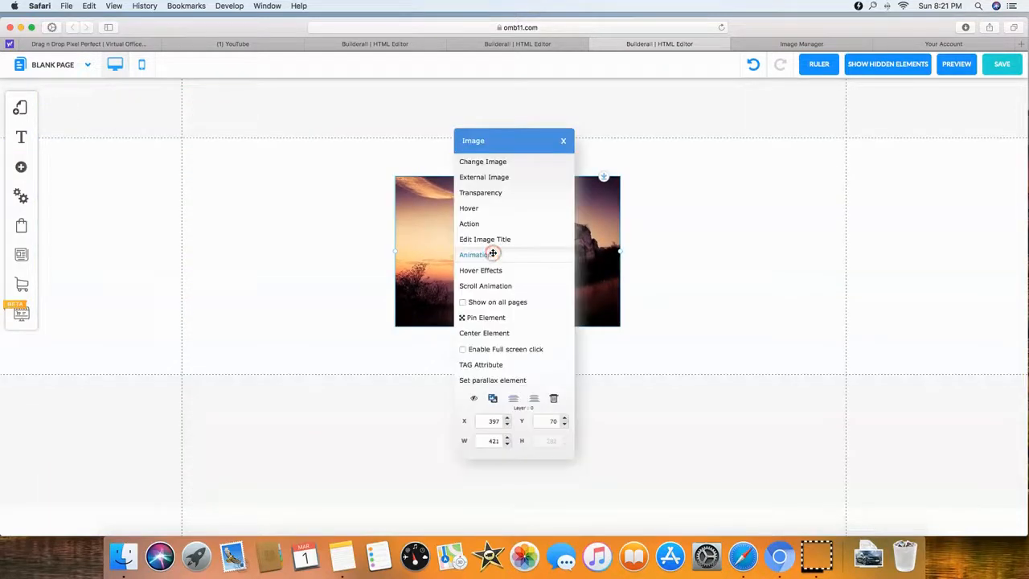
{"action": "left_click", "coordinate": [493, 179]}
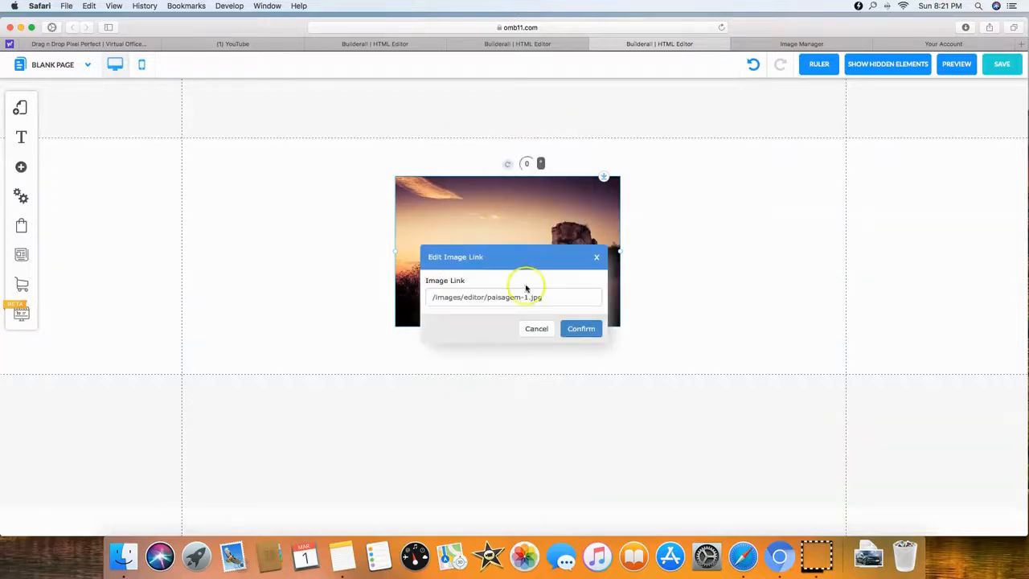
{"action": "left_click_drag", "start_coordinate": [550, 298], "coordinate": [427, 297]}
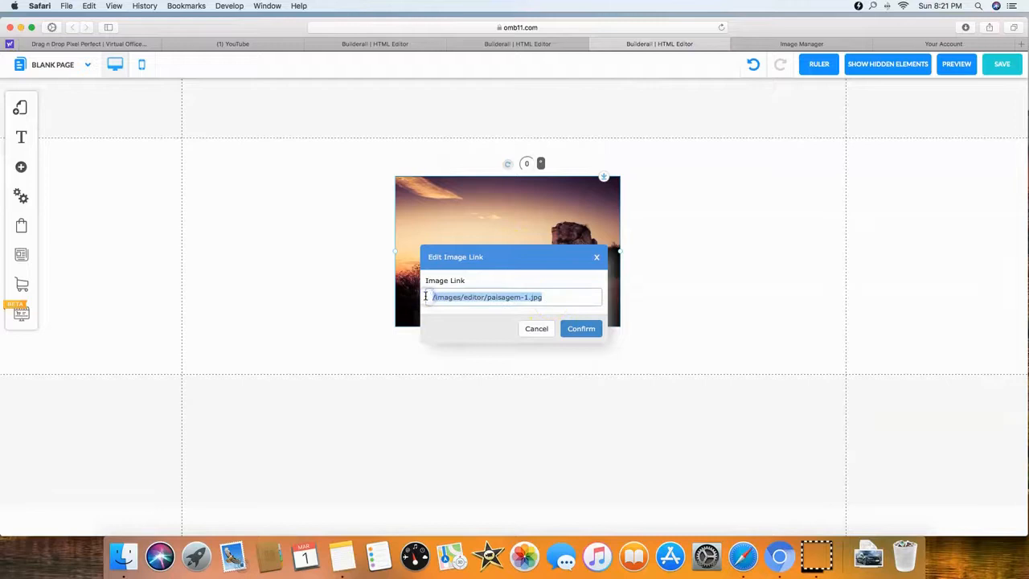
{"action": "key", "text": "BackSpace"}
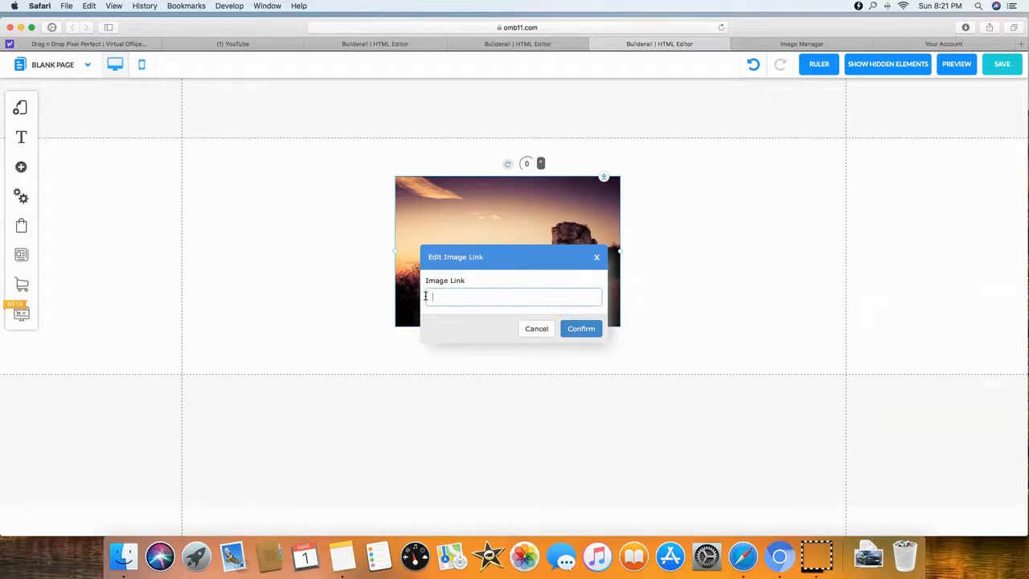
{"action": "left_click", "coordinate": [428, 298]}
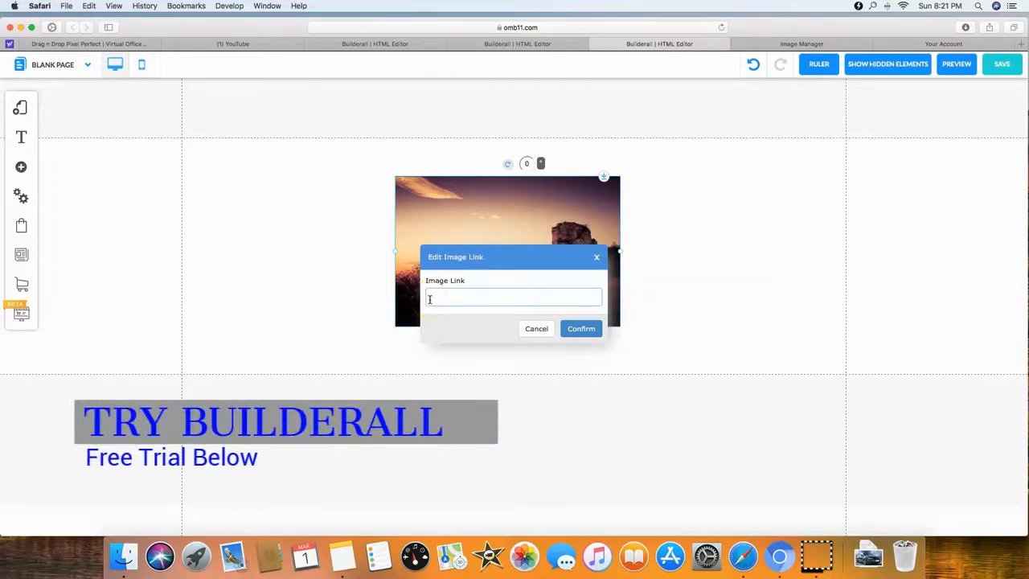
{"action": "key", "text": "super+v"}
{"action": "left_click", "coordinate": [584, 329]}
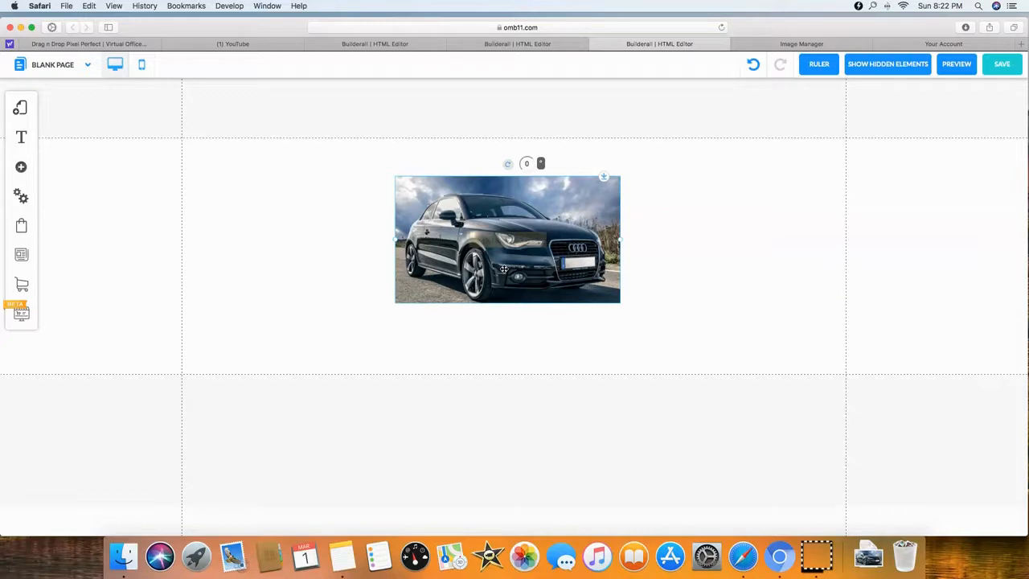
{"action": "left_click", "coordinate": [495, 287]}
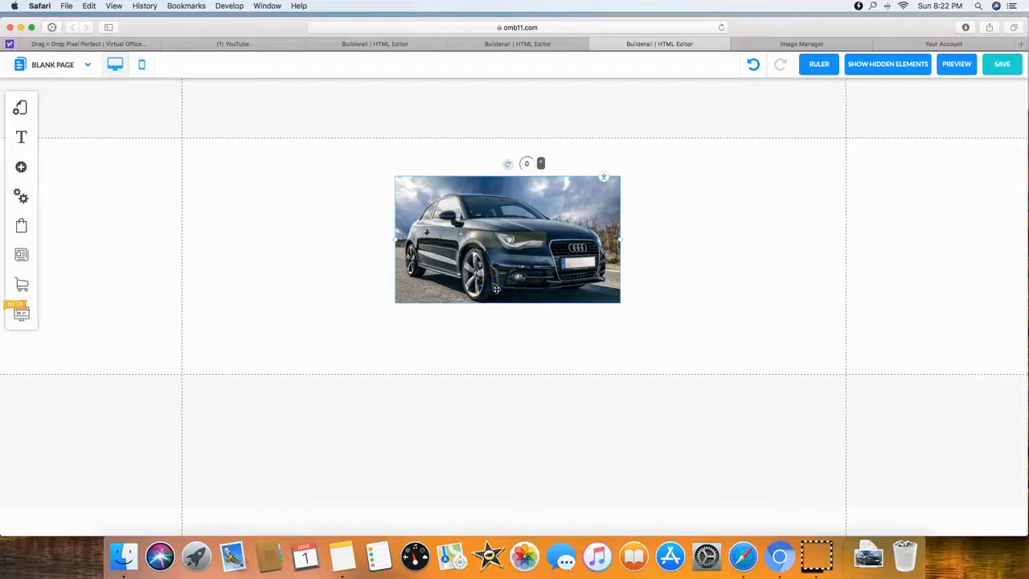